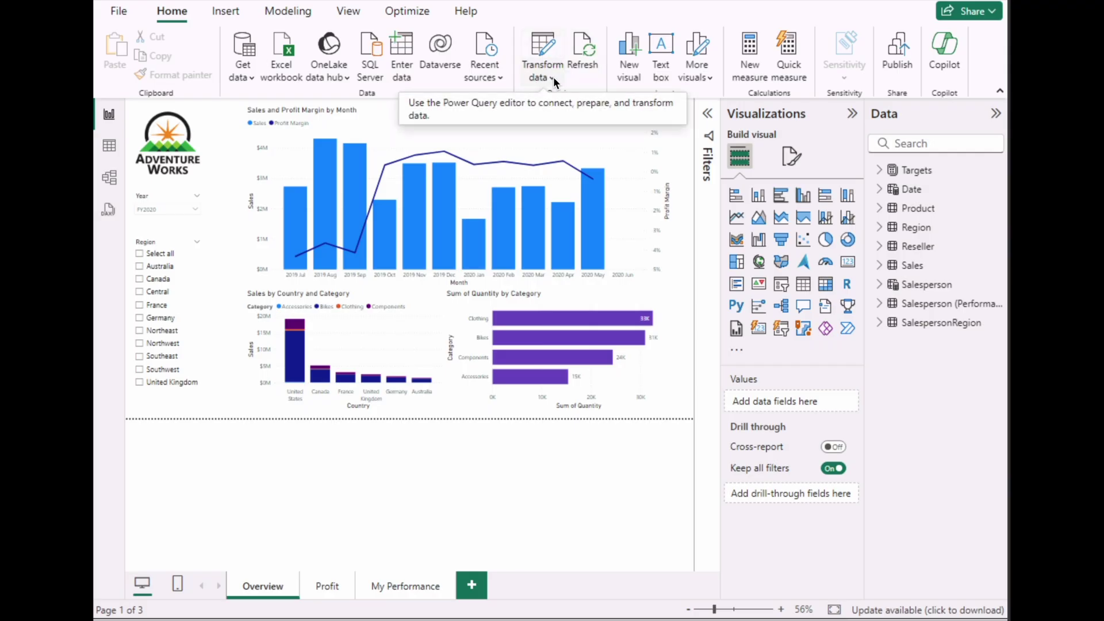
Step: Open the Power Query Editor and add a new parameter named RangeStart
{"action": "left_click", "coordinate": [553, 77]}
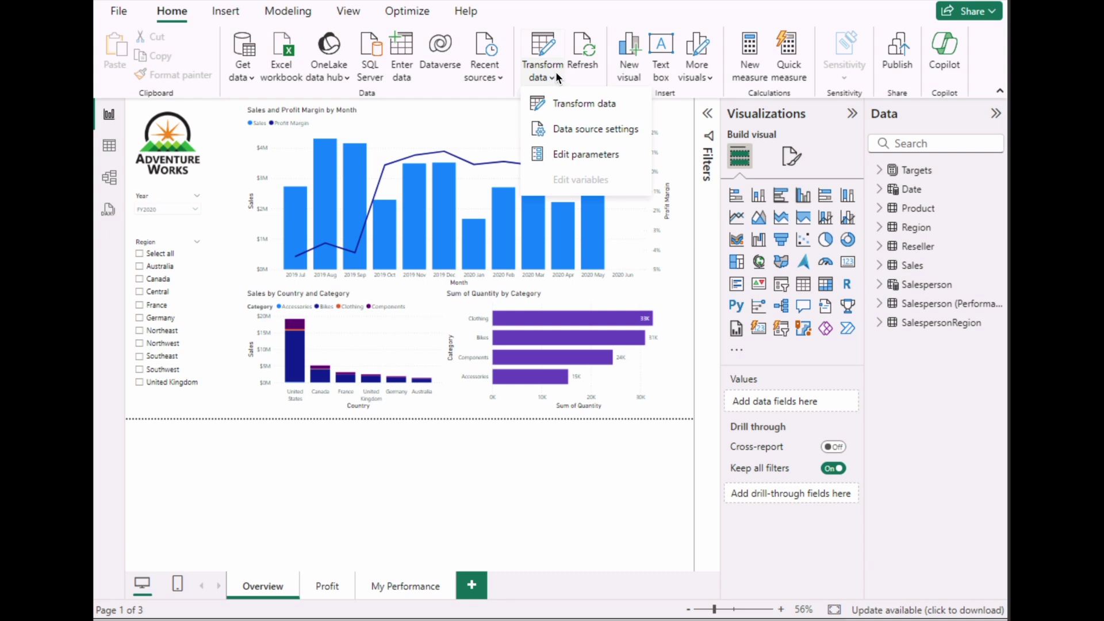
{"action": "left_click", "coordinate": [567, 106]}
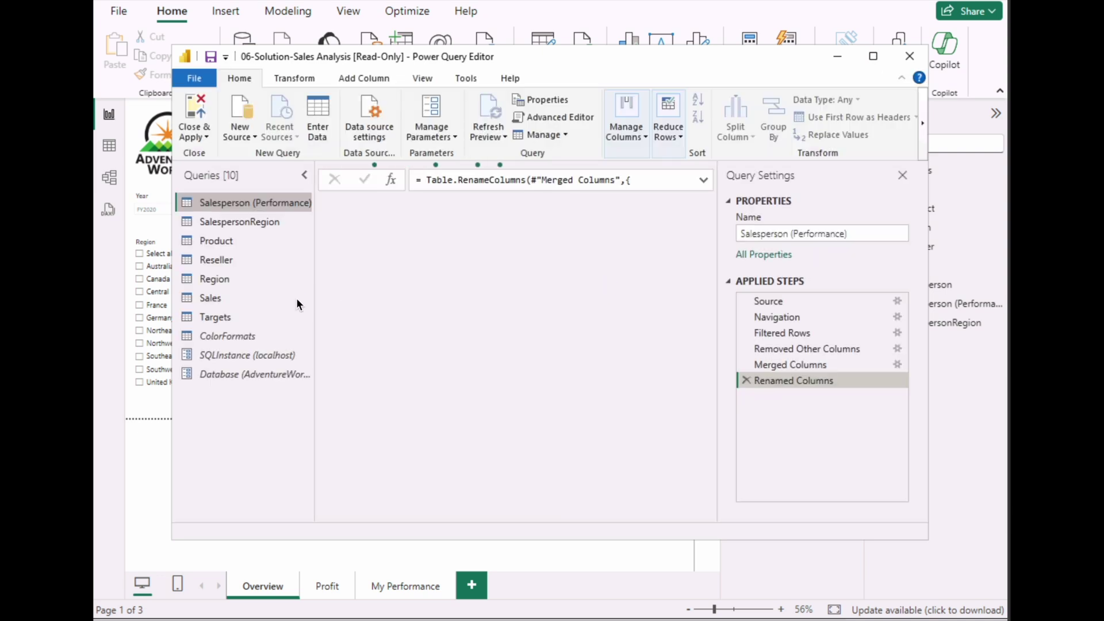
{"action": "left_click", "coordinate": [453, 139]}
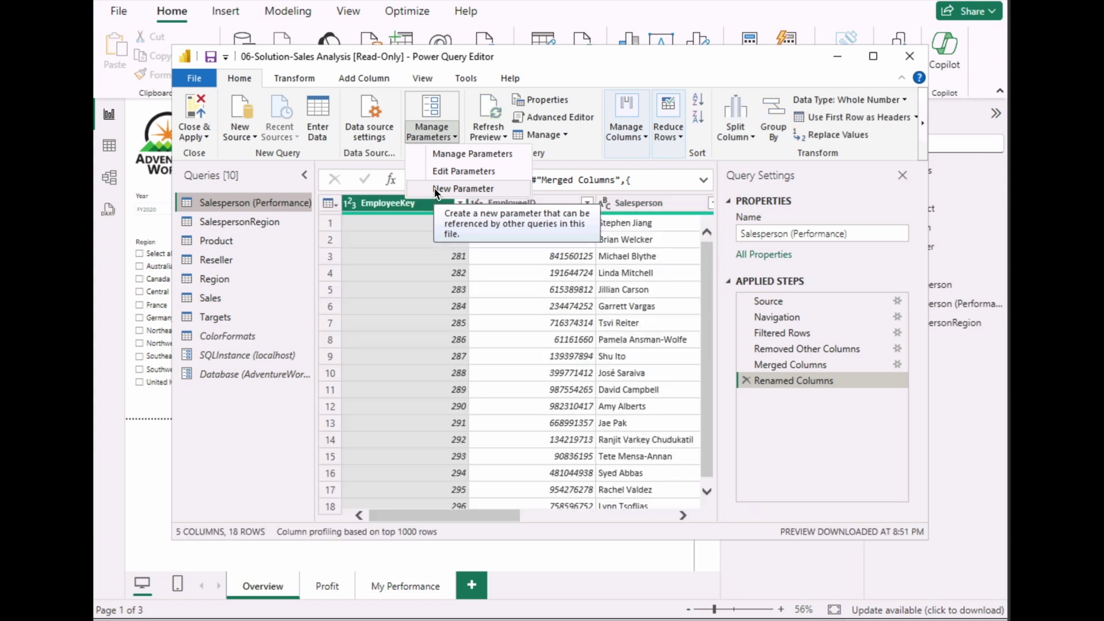
{"action": "left_click", "coordinate": [434, 187]}
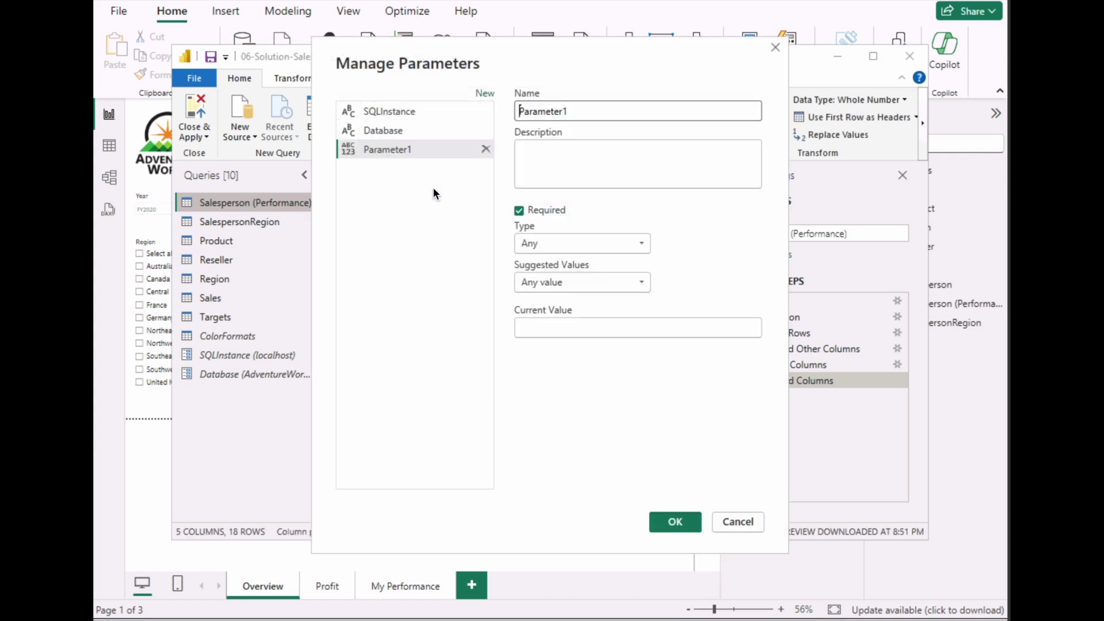
{"action": "left_click", "coordinate": [589, 112]}
{"action": "double_click", "coordinate": [589, 112]}
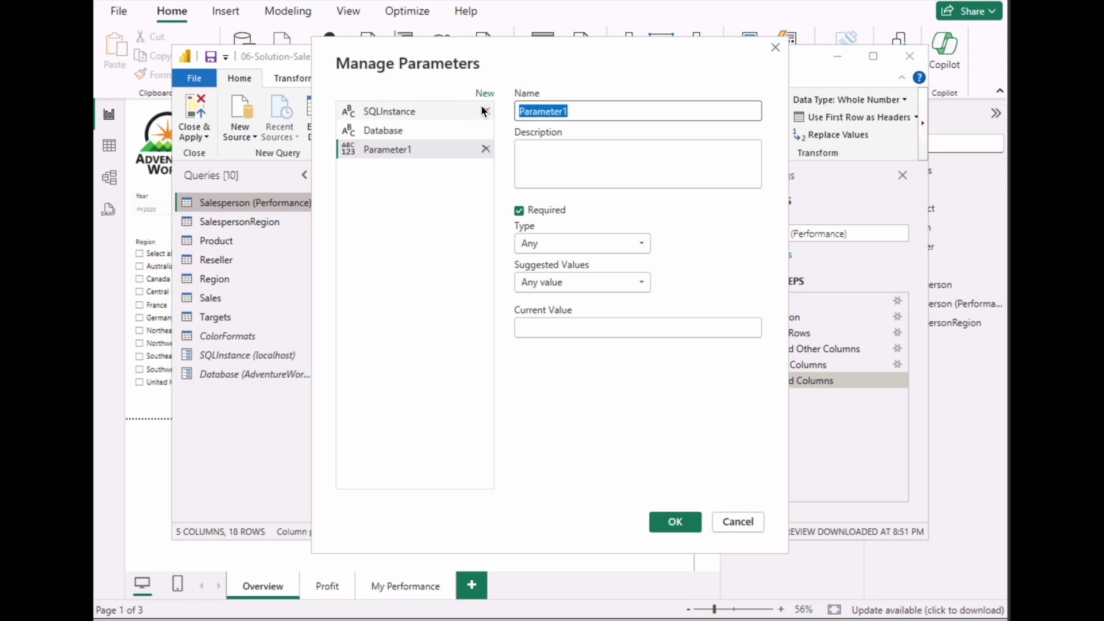
{"action": "type", "text": "Range"}
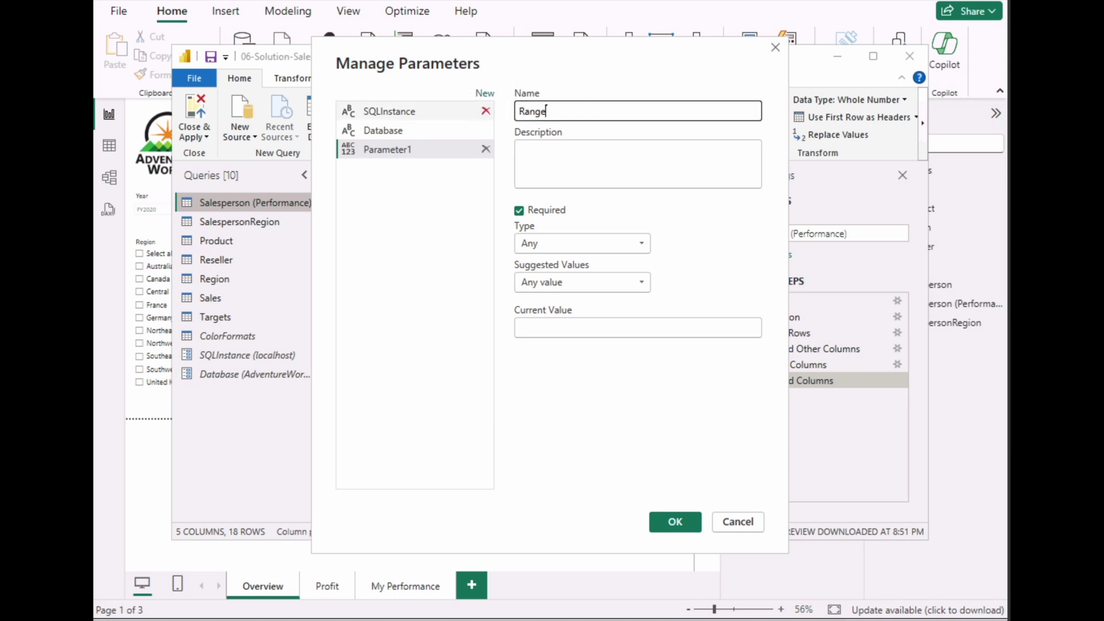
{"action": "type", "text": "Start"}
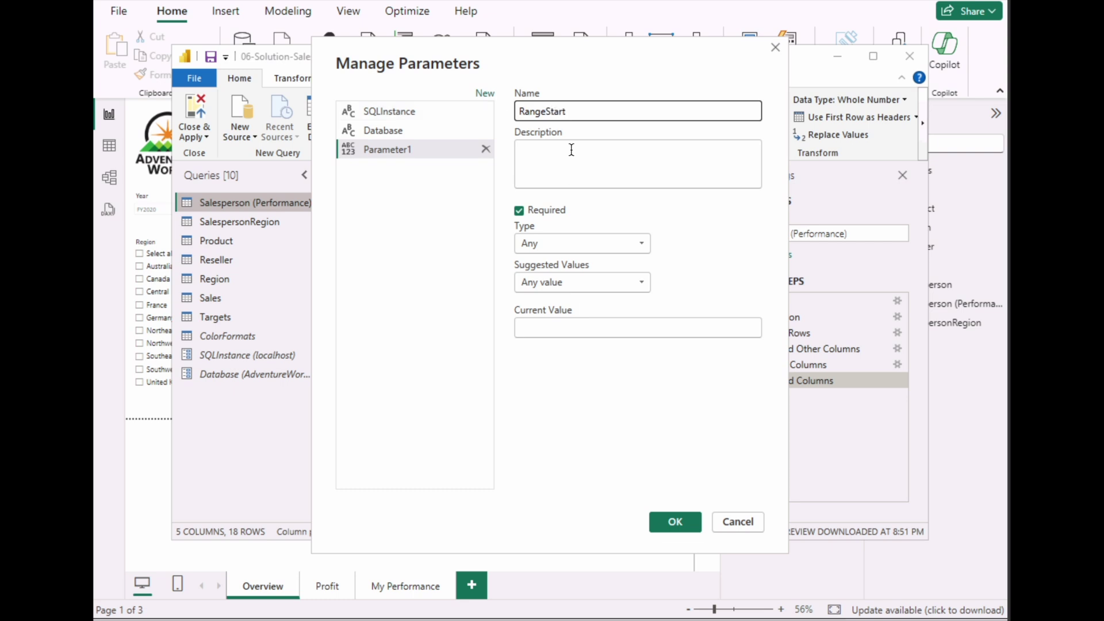
Step: Set the RangeStart parameter's type to Date and its current value to 1/1/2000, and save the parameter
{"action": "left_click", "coordinate": [620, 248]}
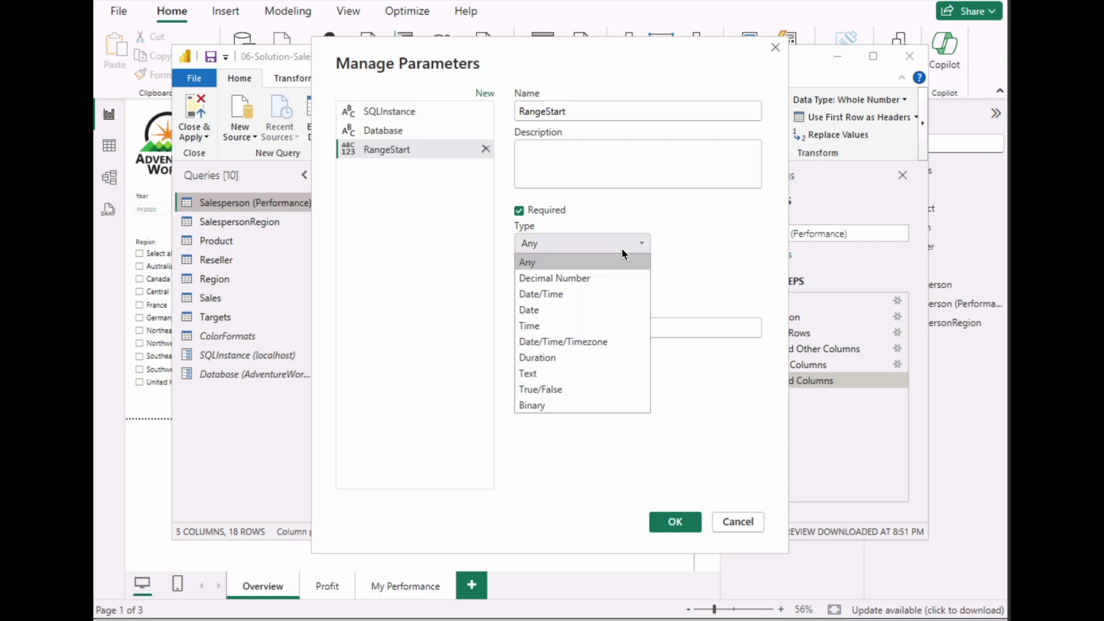
{"action": "left_click", "coordinate": [541, 309]}
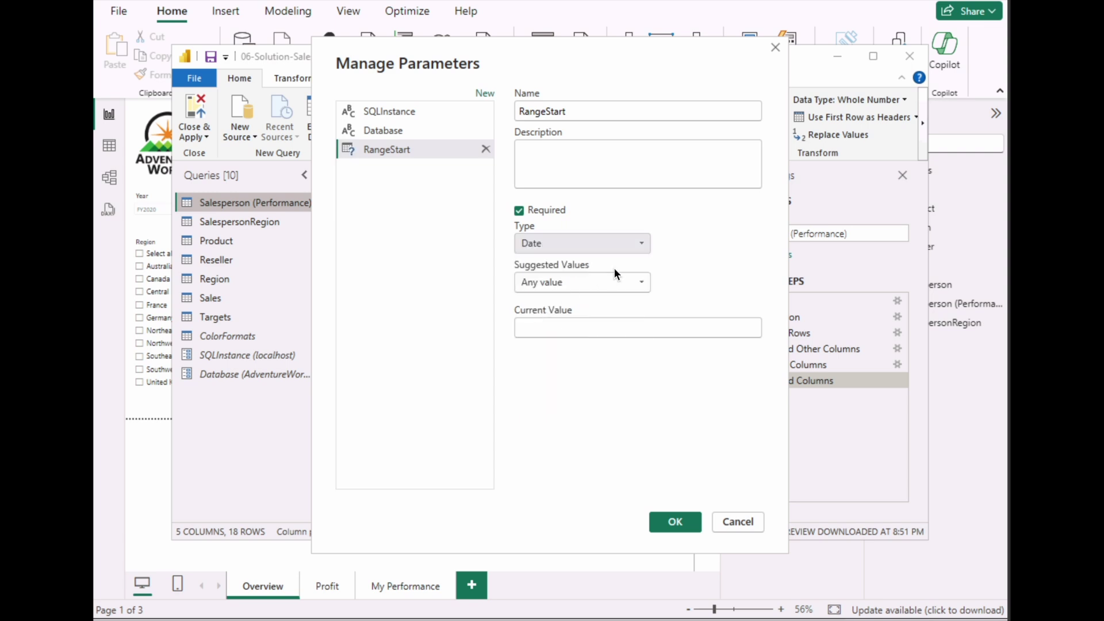
{"action": "left_click", "coordinate": [634, 250]}
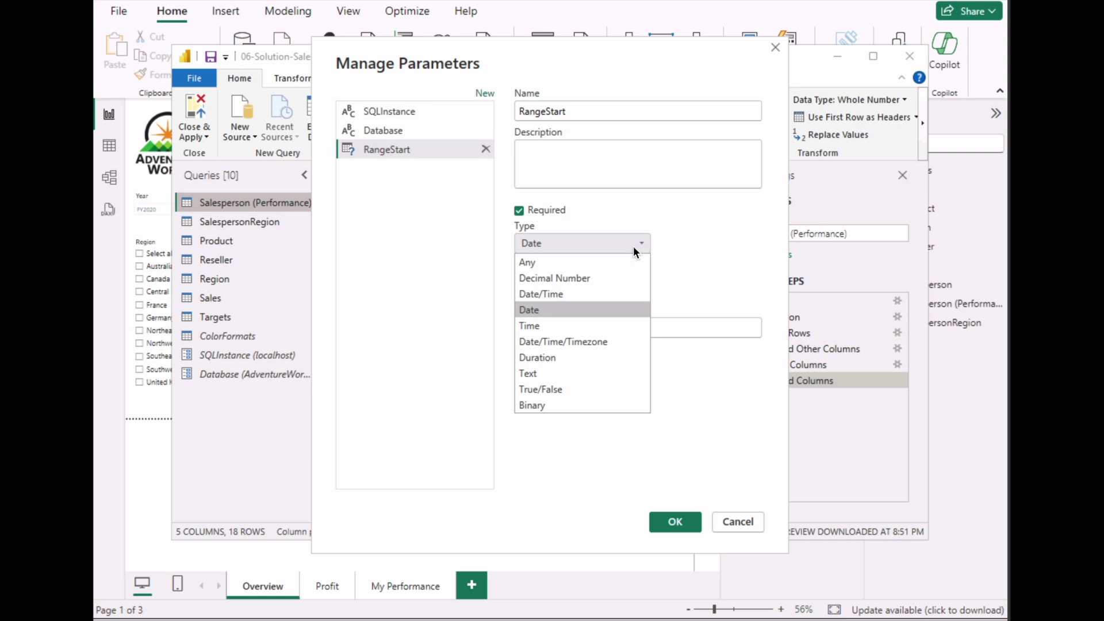
{"action": "left_click", "coordinate": [585, 308]}
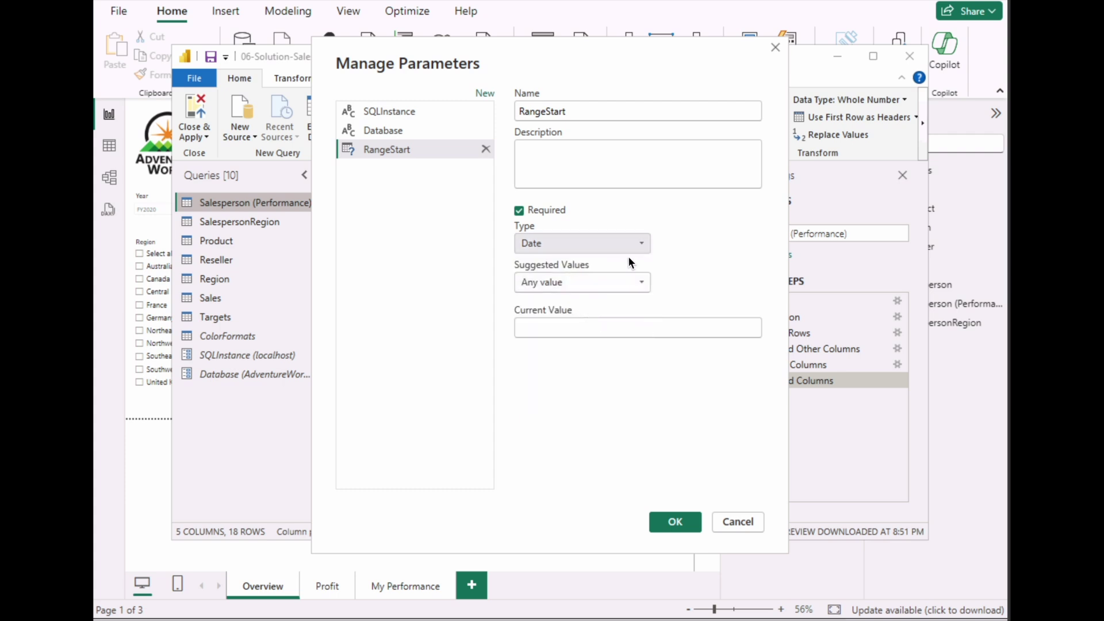
{"action": "left_click", "coordinate": [611, 334]}
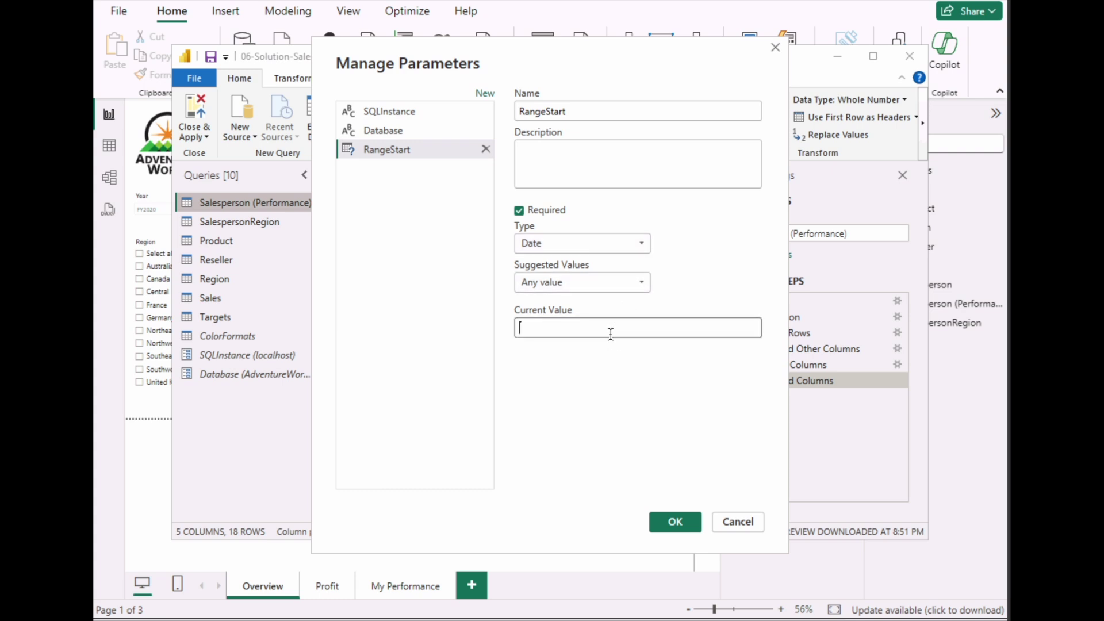
{"action": "type", "text": "1/1"}
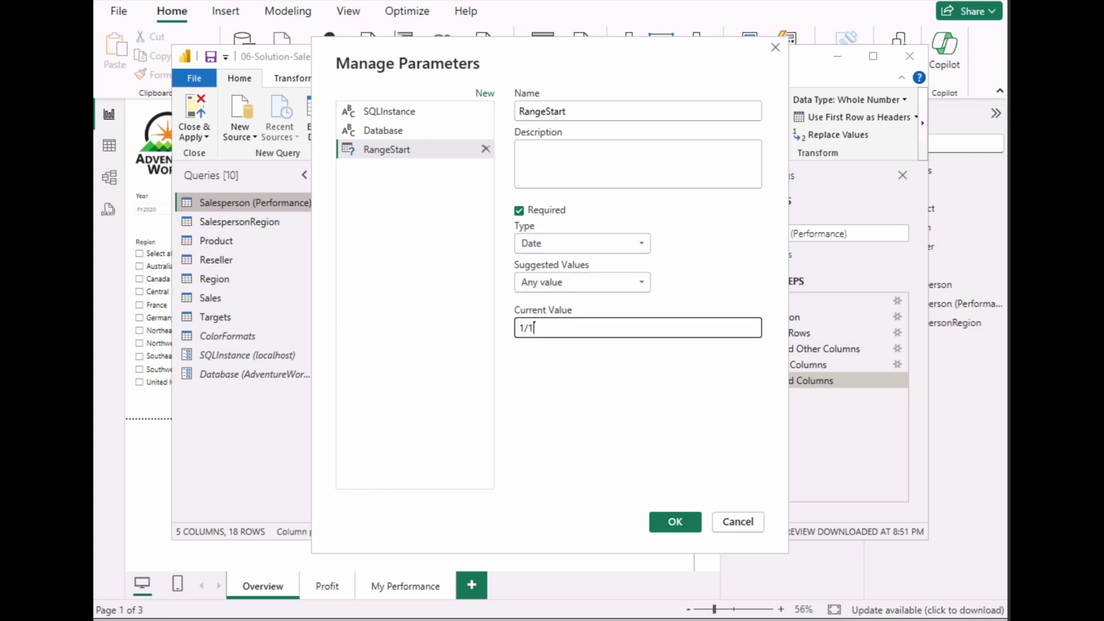
{"action": "type", "text": "/2000"}
{"action": "left_click", "coordinate": [675, 523]}
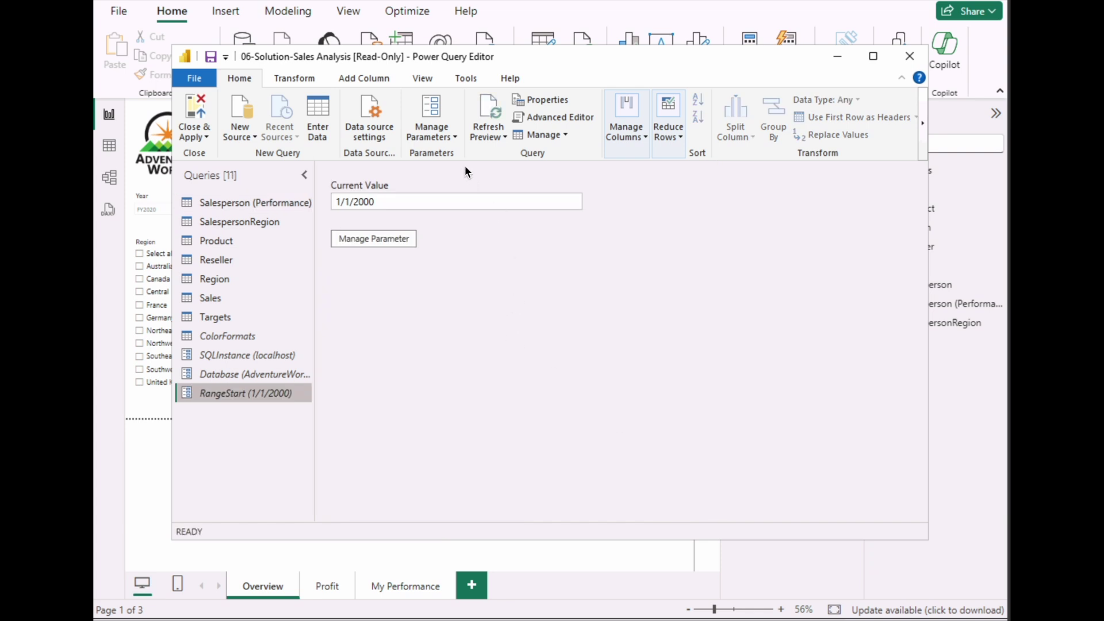
Step: Add another new parameter named RangeEnd
{"action": "left_click", "coordinate": [452, 138]}
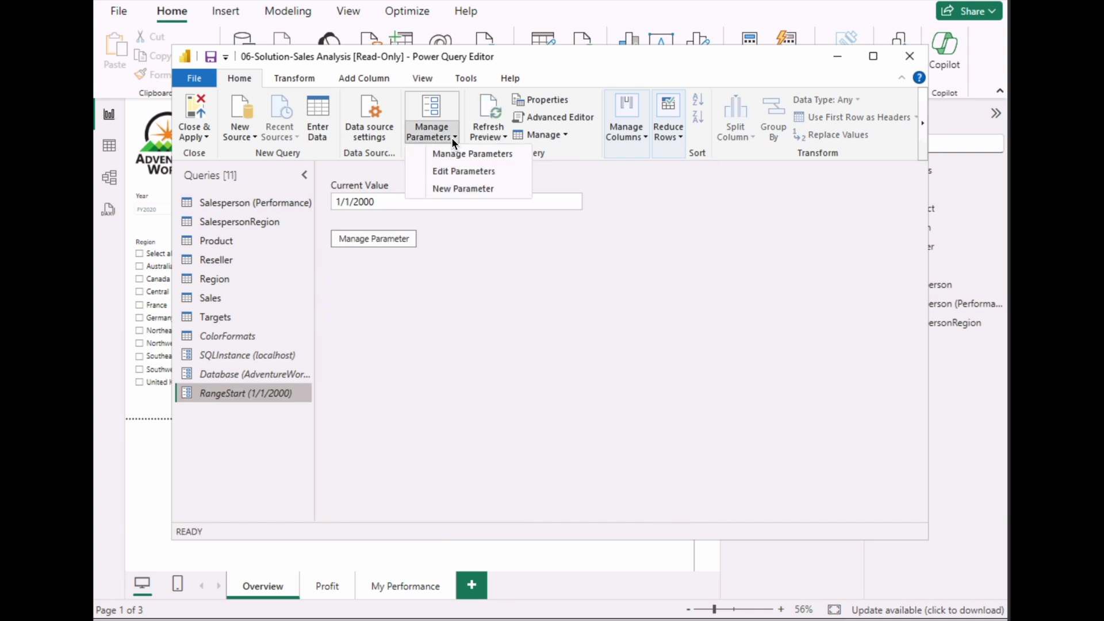
{"action": "left_click", "coordinate": [438, 188]}
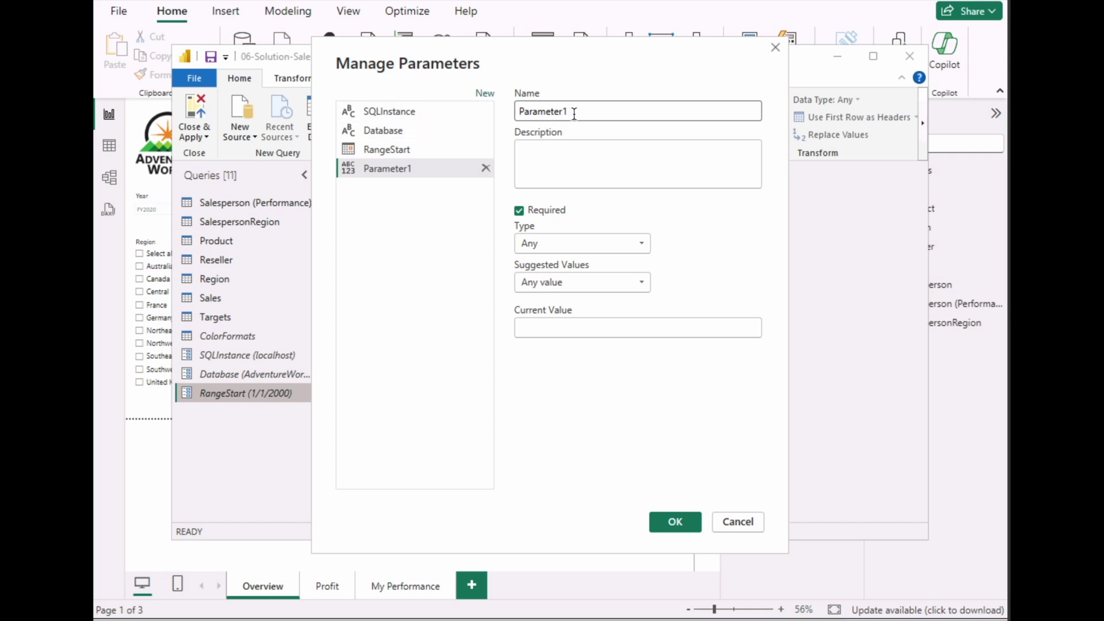
{"action": "left_click_drag", "start_coordinate": [571, 112], "coordinate": [505, 109]}
{"action": "type", "text": "R"}
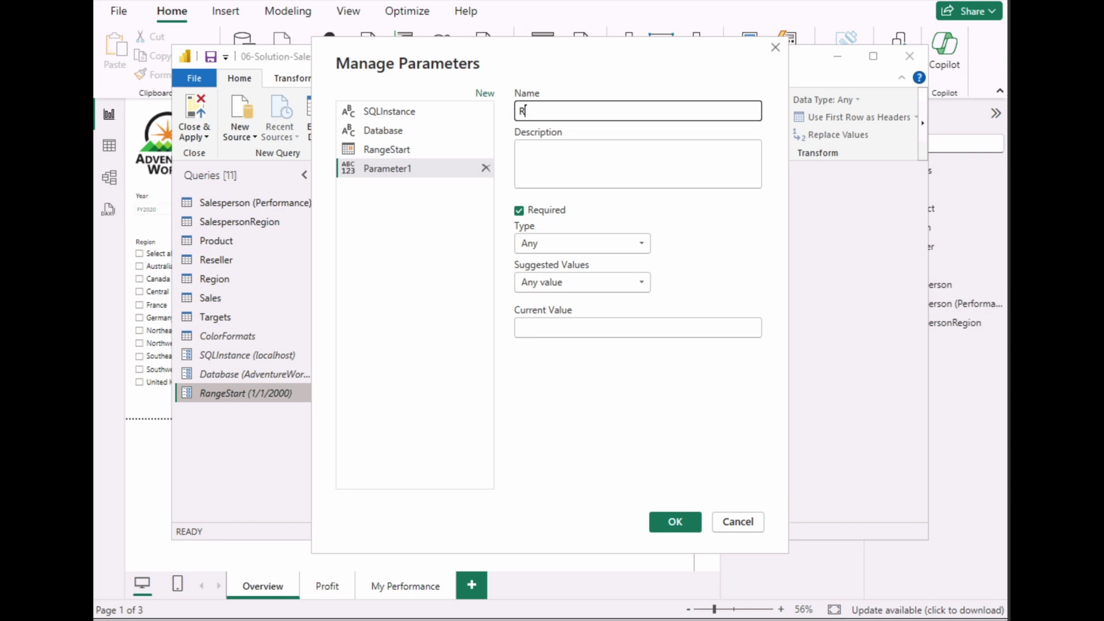
{"action": "type", "text": "angeEnd"}
Step: Set the RangeEnd parameter's type to Date and its current value to 1/1/2200, and save the parameter
{"action": "left_click", "coordinate": [645, 242]}
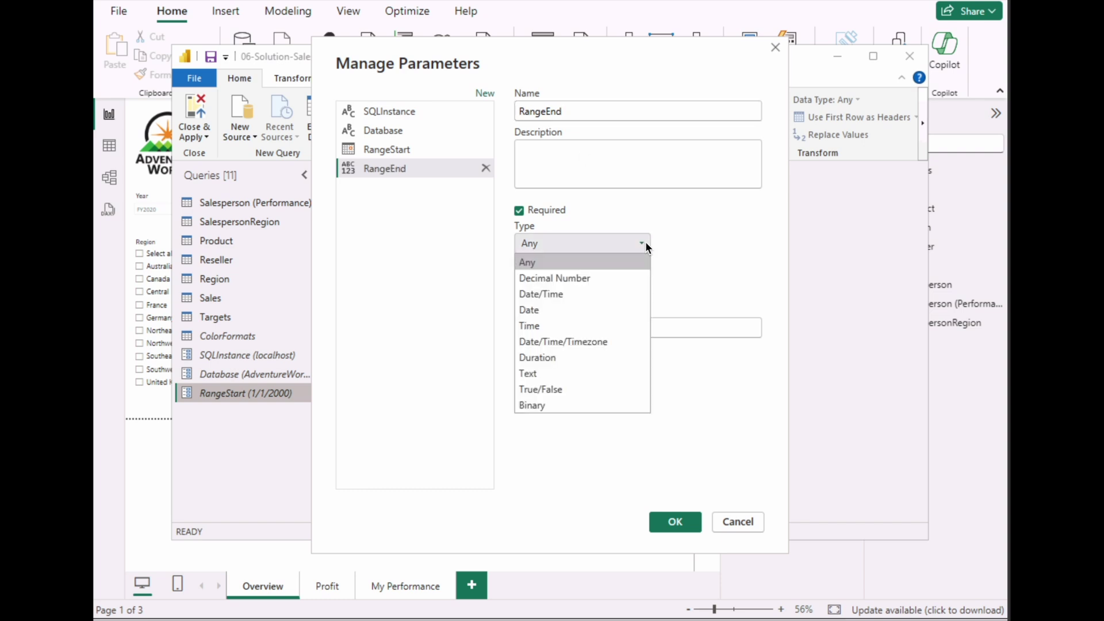
{"action": "left_click", "coordinate": [554, 311]}
{"action": "left_click", "coordinate": [555, 326]}
{"action": "type", "text": "1"}
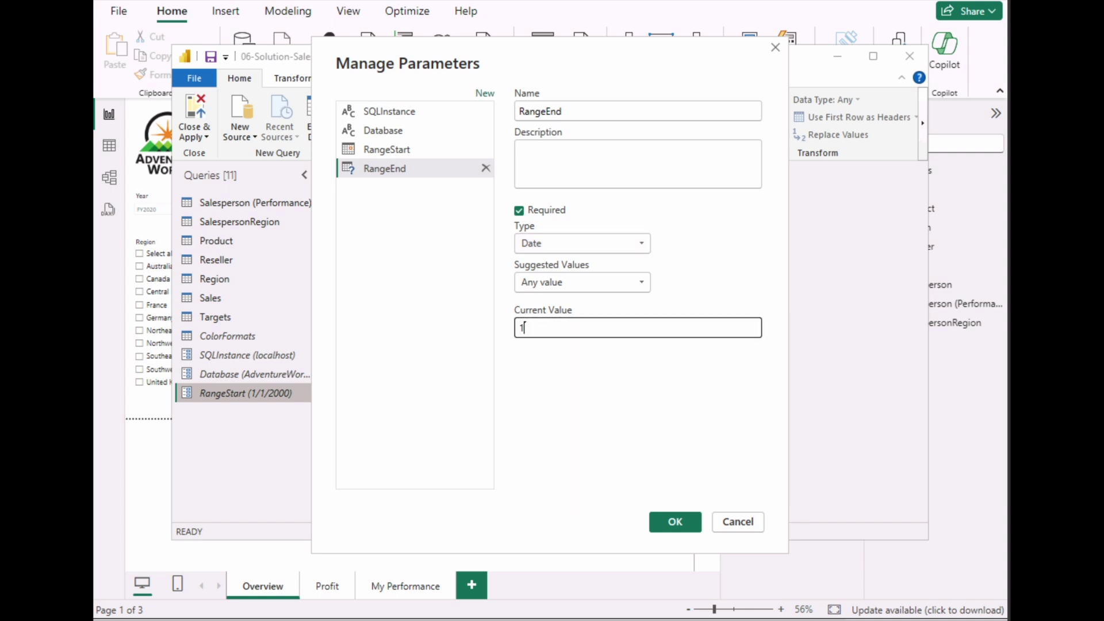
{"action": "type", "text": "/"}
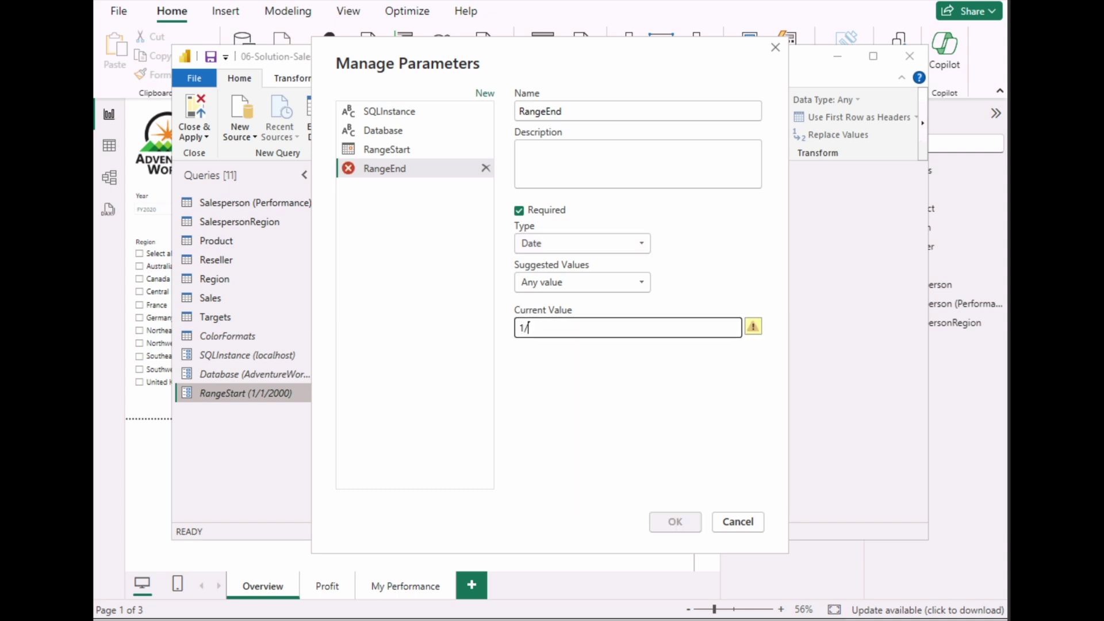
{"action": "type", "text": "1/2200"}
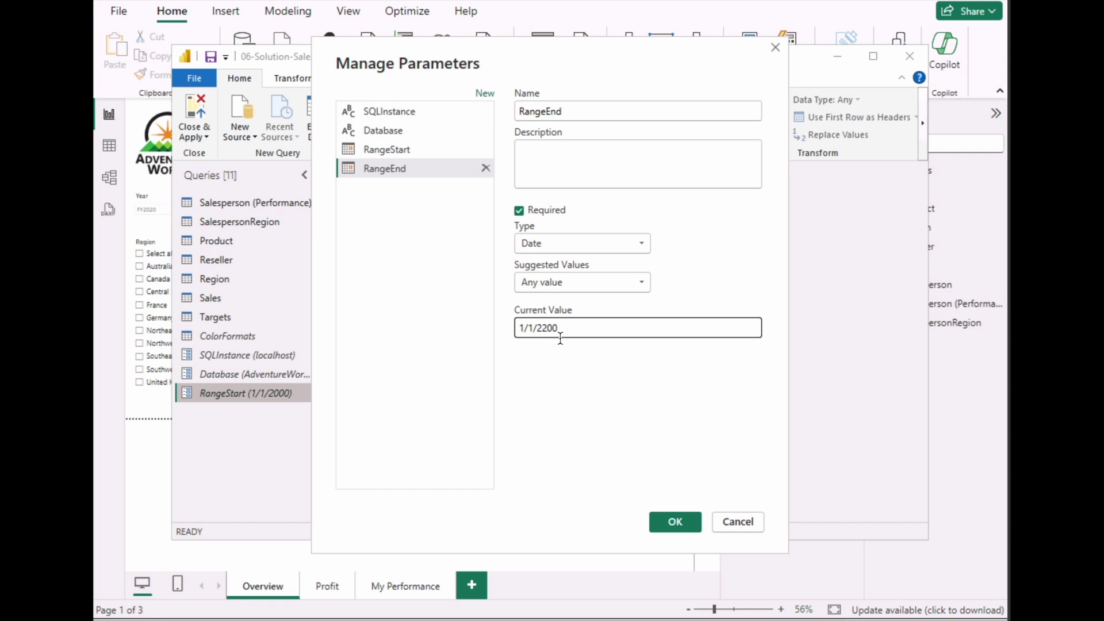
{"action": "left_click", "coordinate": [680, 525]}
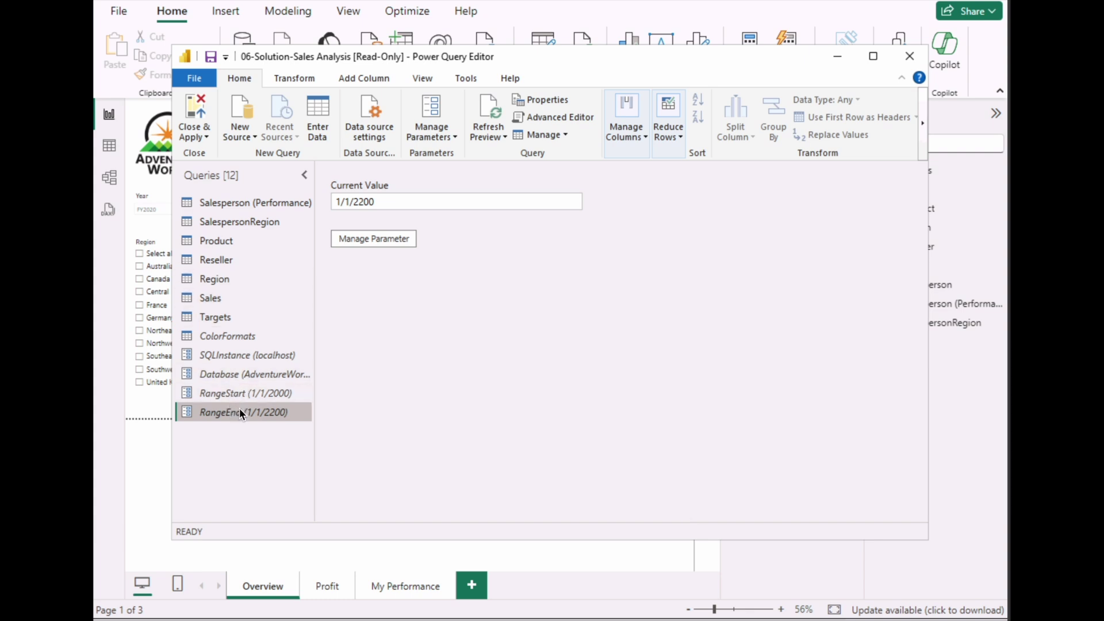
Step: Check the OrderDate column's data type in the Sales query and open a custom date filter for that column
{"action": "left_click", "coordinate": [212, 294]}
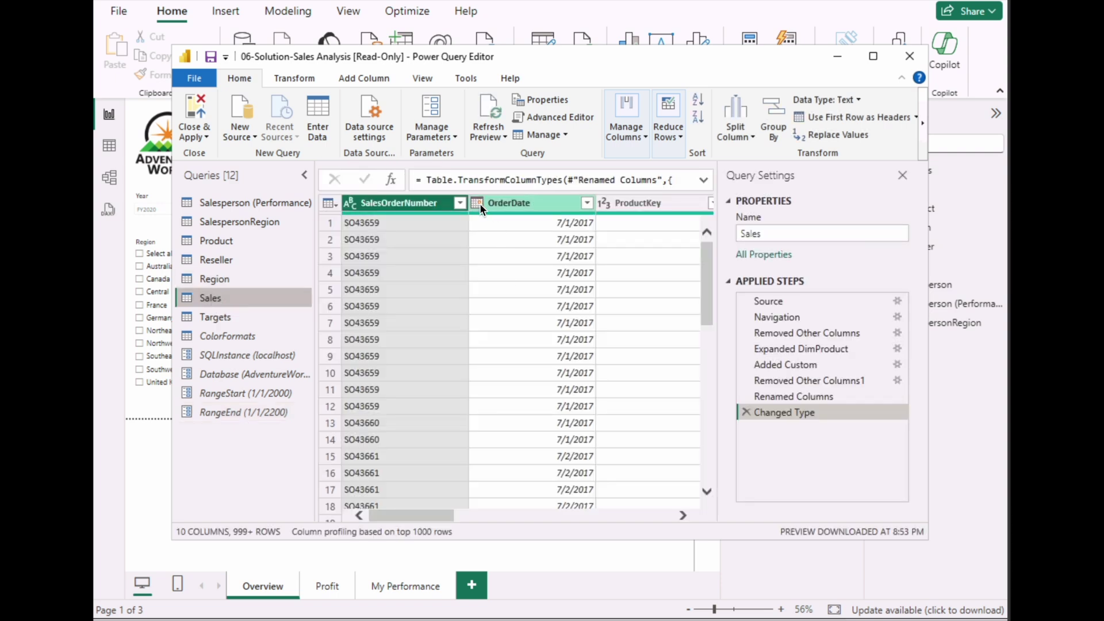
{"action": "left_click", "coordinate": [479, 203]}
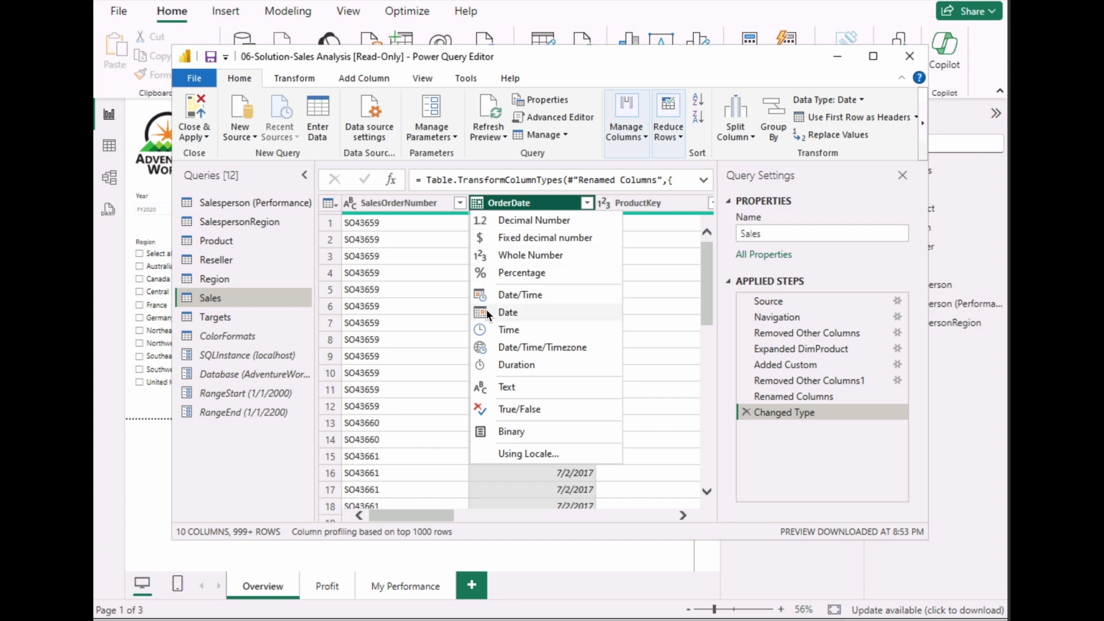
{"action": "left_click", "coordinate": [587, 204]}
{"action": "left_click", "coordinate": [587, 204]}
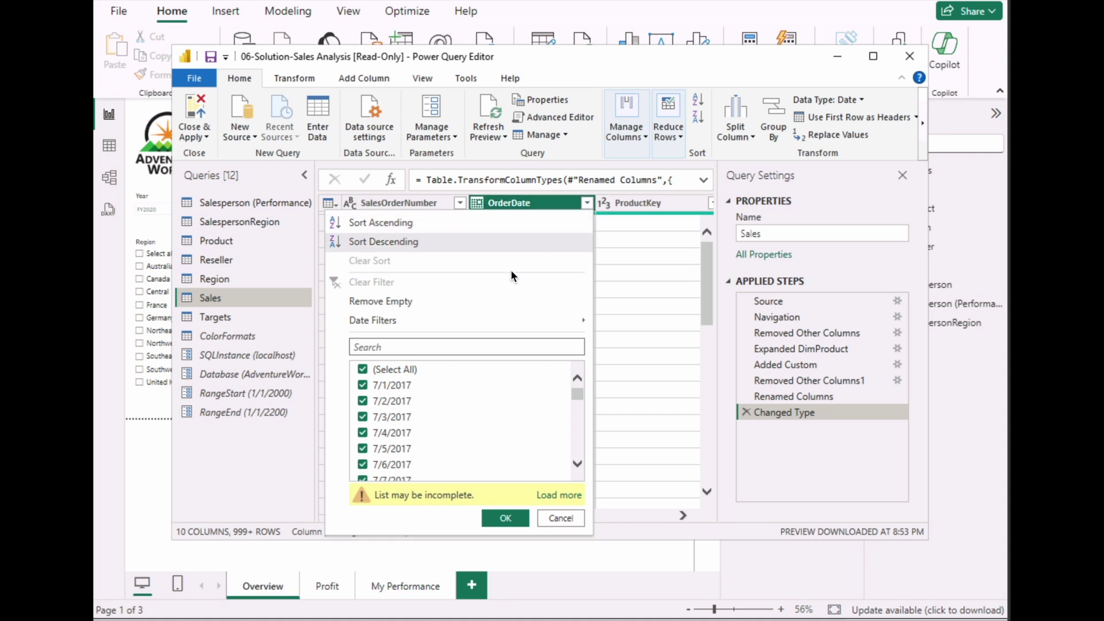
{"action": "mouse_move", "coordinate": [479, 328]}
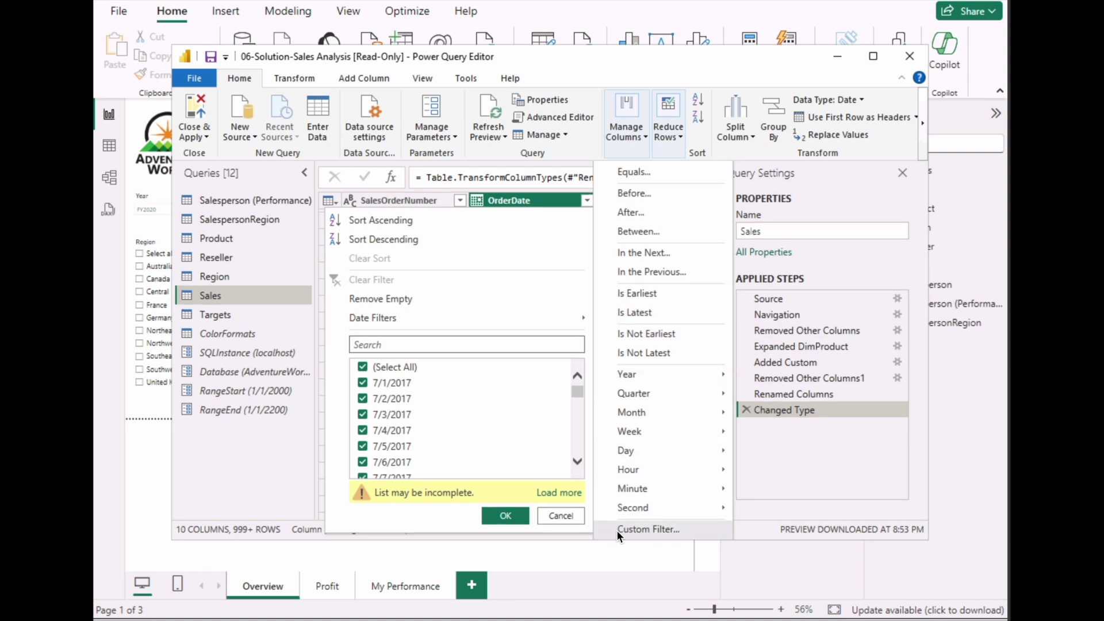
{"action": "left_click", "coordinate": [617, 529]}
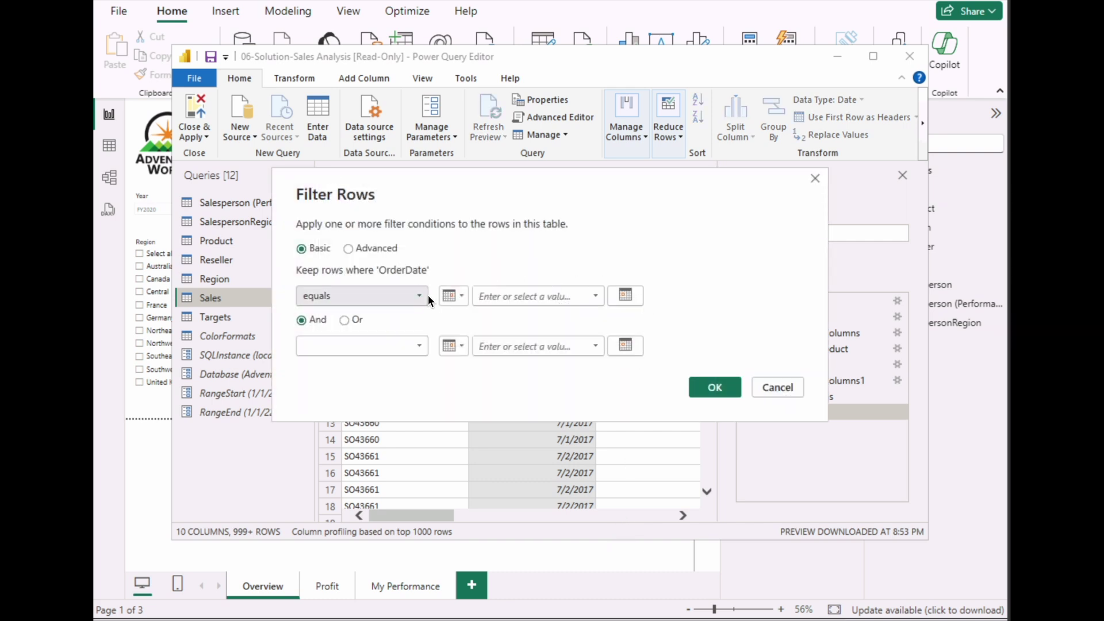
Step: Set the first OrderDate filter condition to "is after or equal to" the RangeStart parameter
{"action": "left_click", "coordinate": [420, 296]}
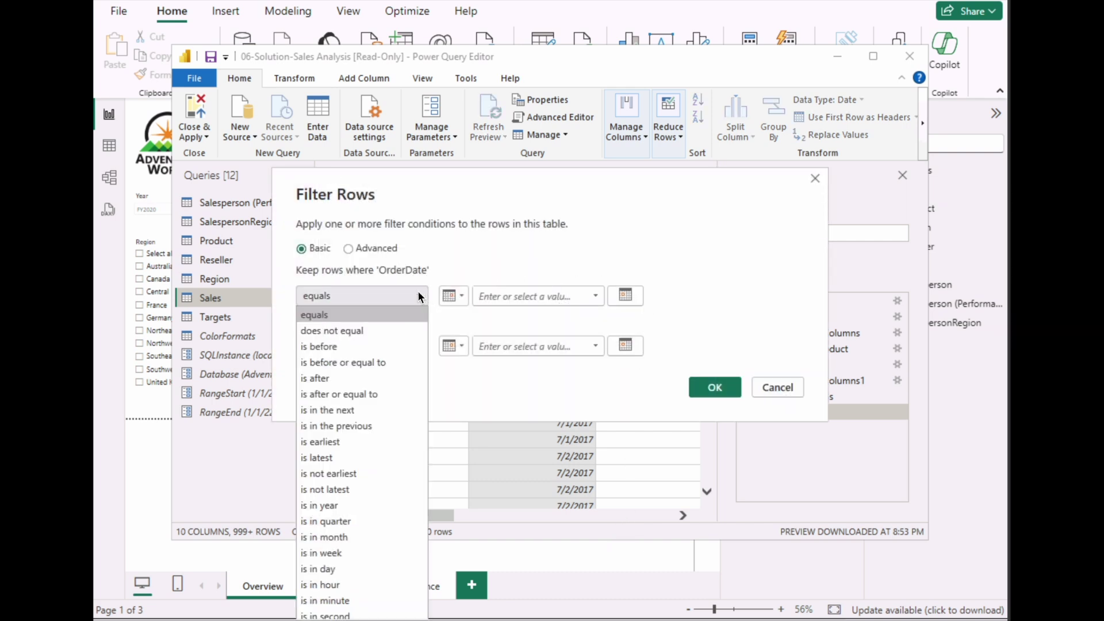
{"action": "left_click", "coordinate": [356, 362]}
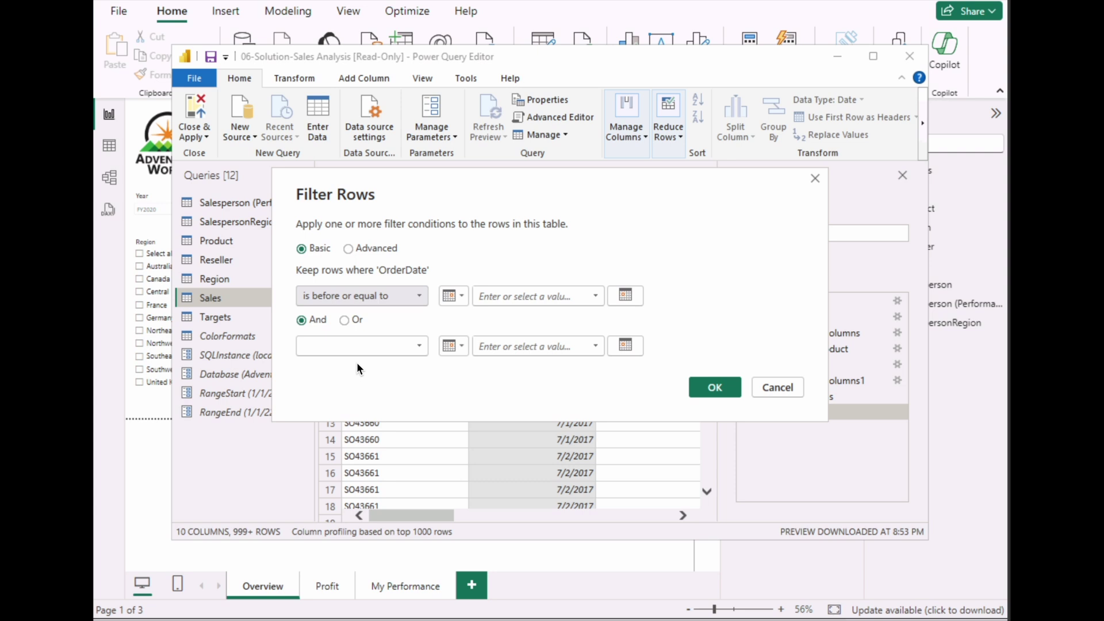
{"action": "left_click", "coordinate": [416, 298]}
{"action": "left_click", "coordinate": [355, 393]}
{"action": "left_click", "coordinate": [463, 296]}
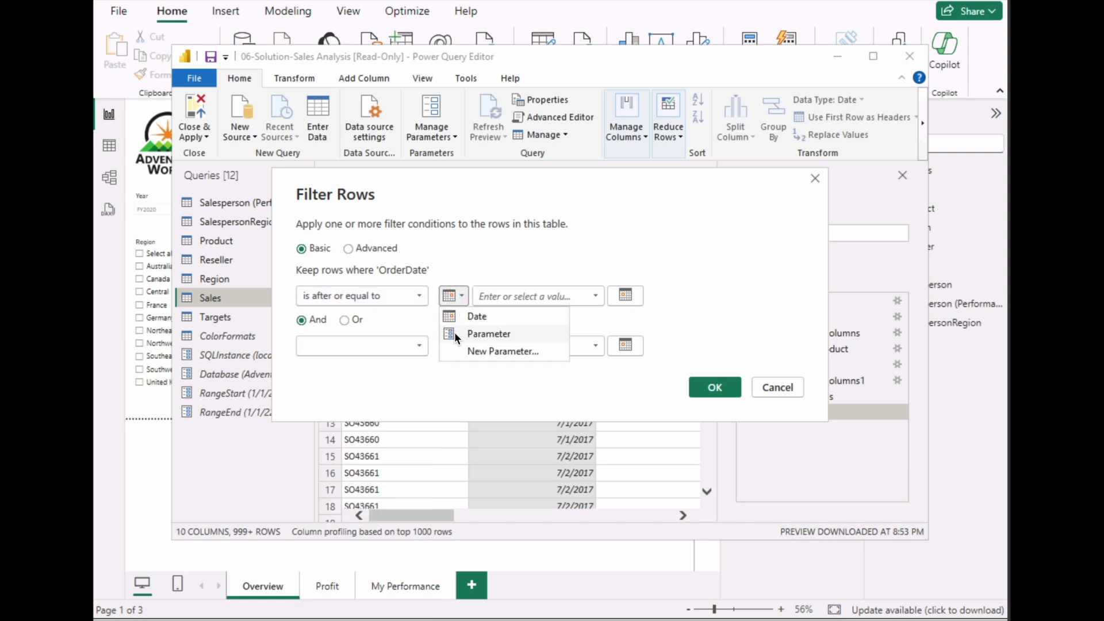
{"action": "left_click", "coordinate": [454, 332]}
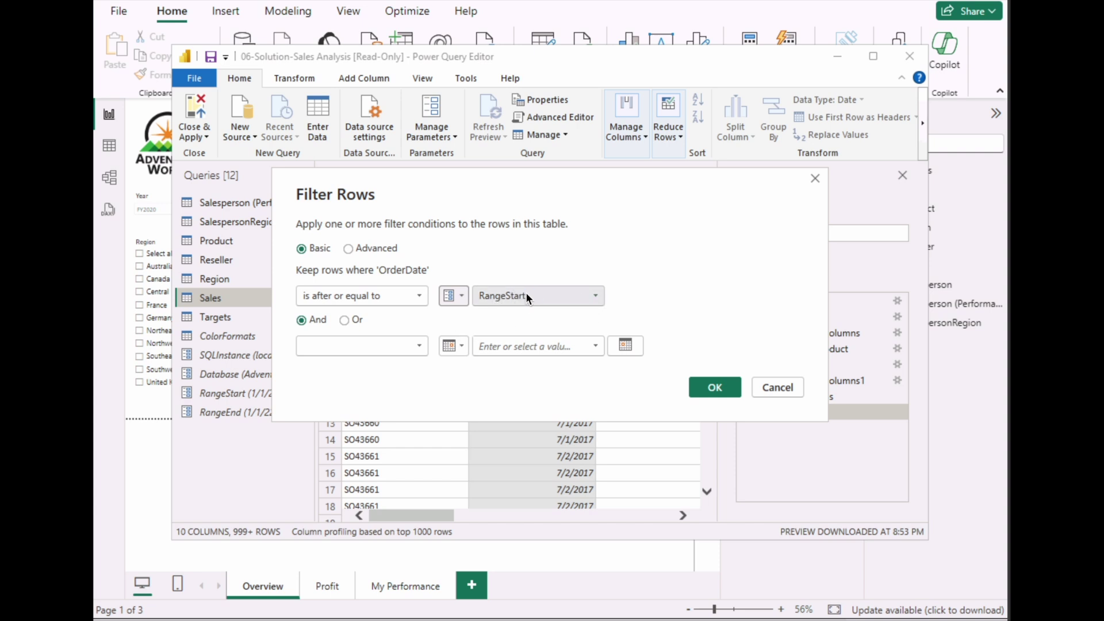
Step: Set the second OrderDate filter condition to "is before" the RangeEnd parameter and apply the filter
{"action": "left_click", "coordinate": [417, 348]}
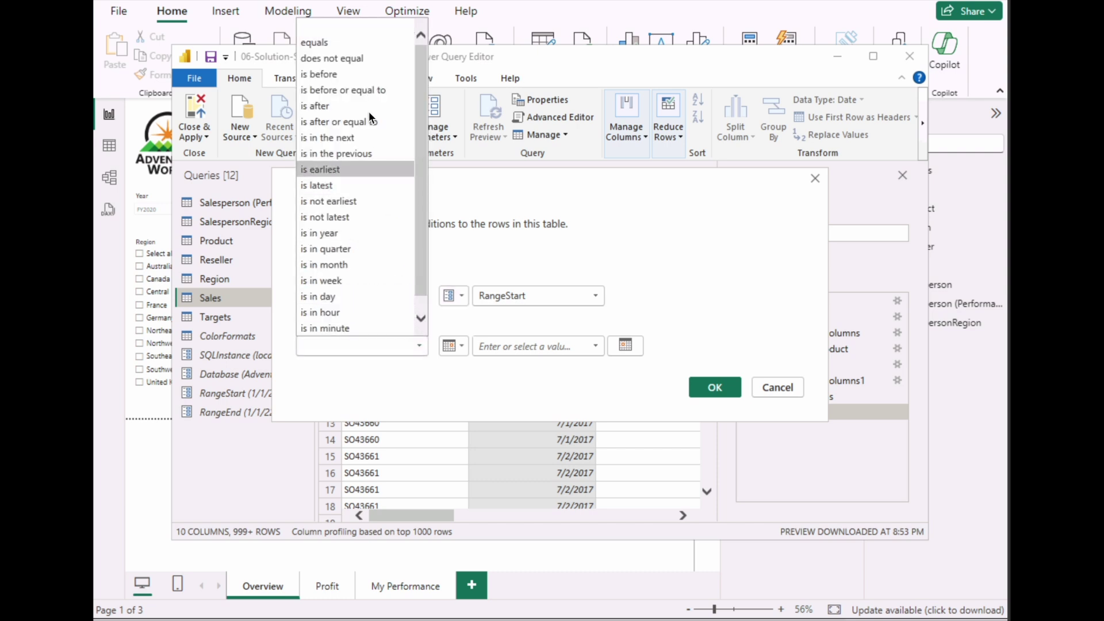
{"action": "left_click", "coordinate": [369, 75]}
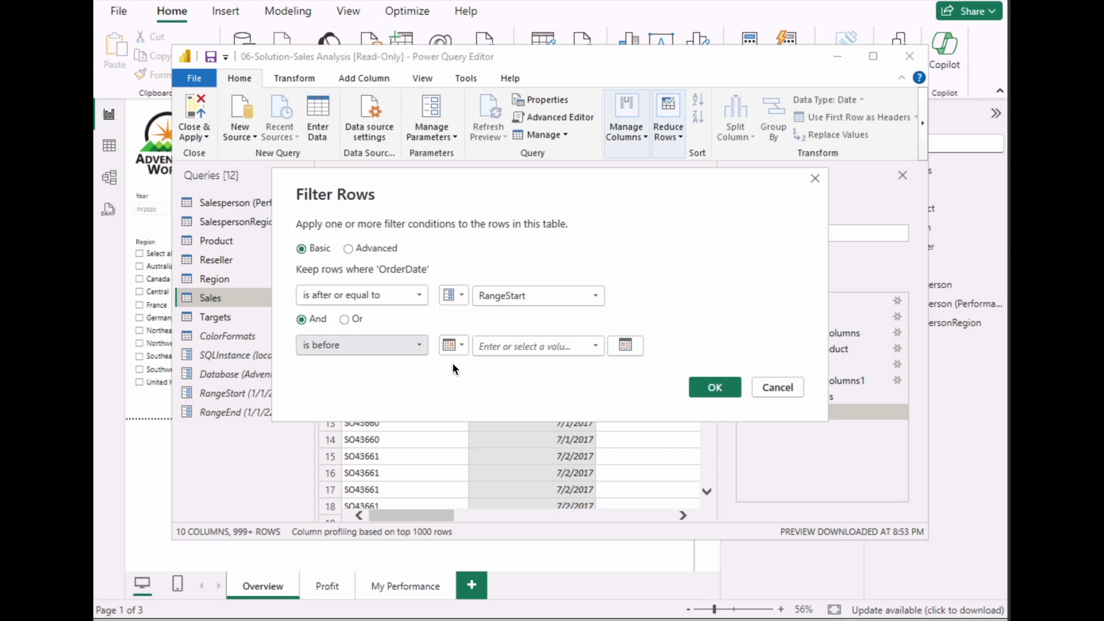
{"action": "left_click", "coordinate": [460, 350]}
{"action": "left_click", "coordinate": [457, 381]}
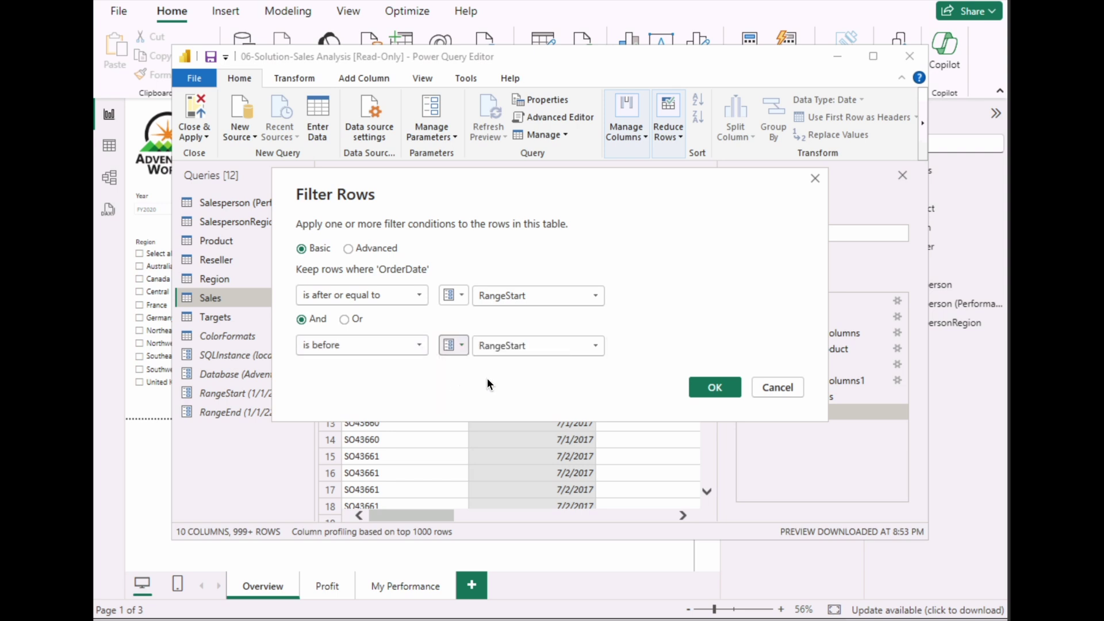
{"action": "left_click", "coordinate": [527, 348]}
{"action": "left_click", "coordinate": [511, 379]}
{"action": "left_click", "coordinate": [711, 396]}
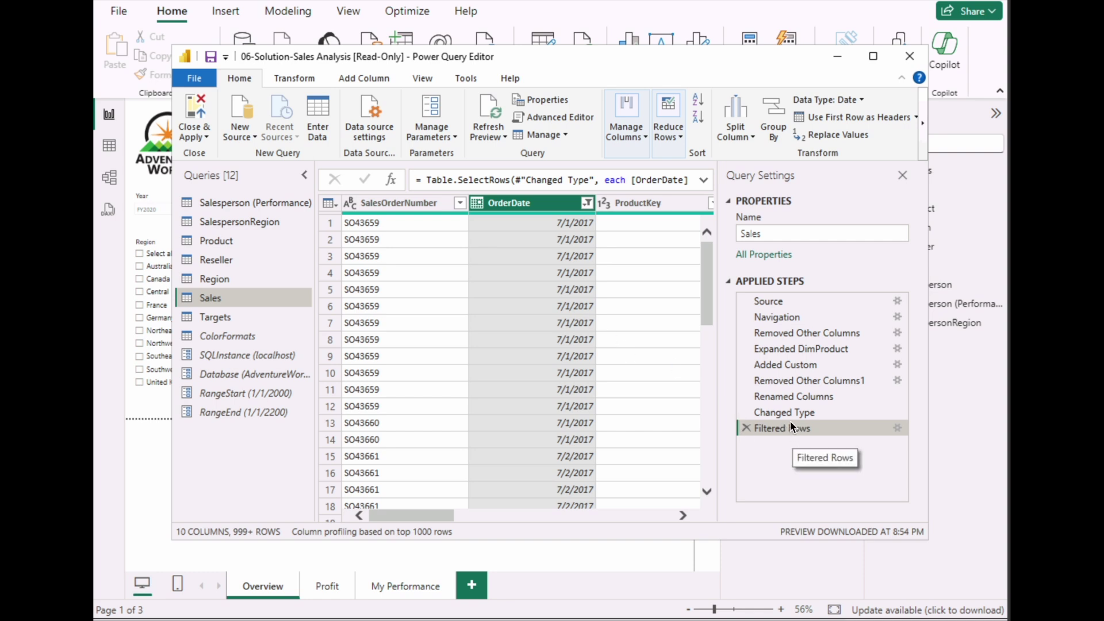
Step: Close the Power Query Editor with the query changes applied and collapse the Visualizations pane
{"action": "left_click", "coordinate": [198, 137]}
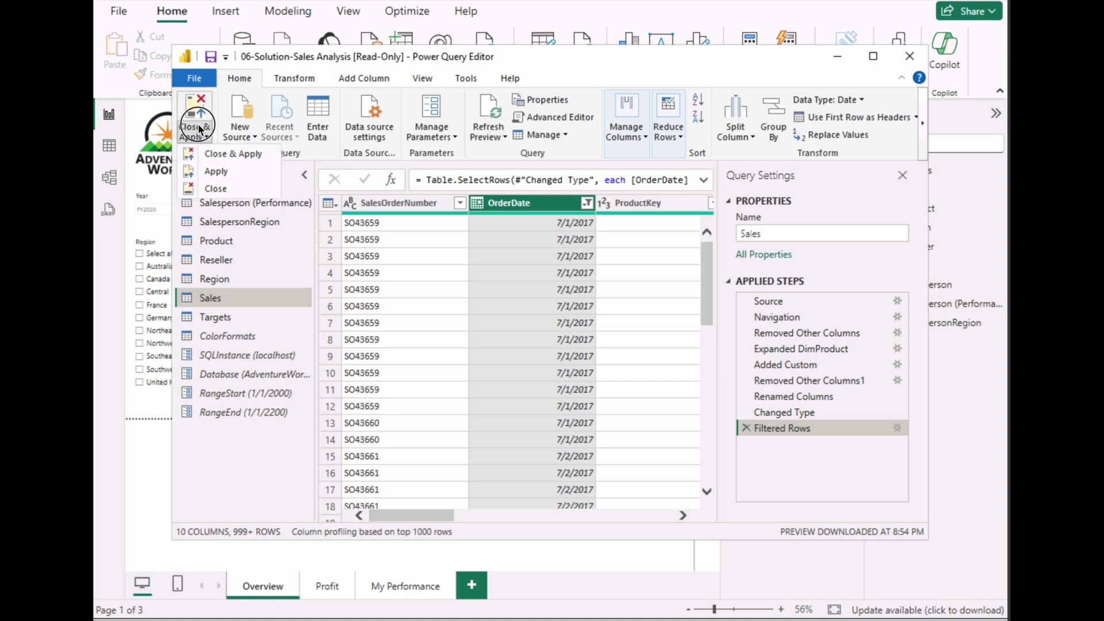
{"action": "left_click", "coordinate": [196, 154]}
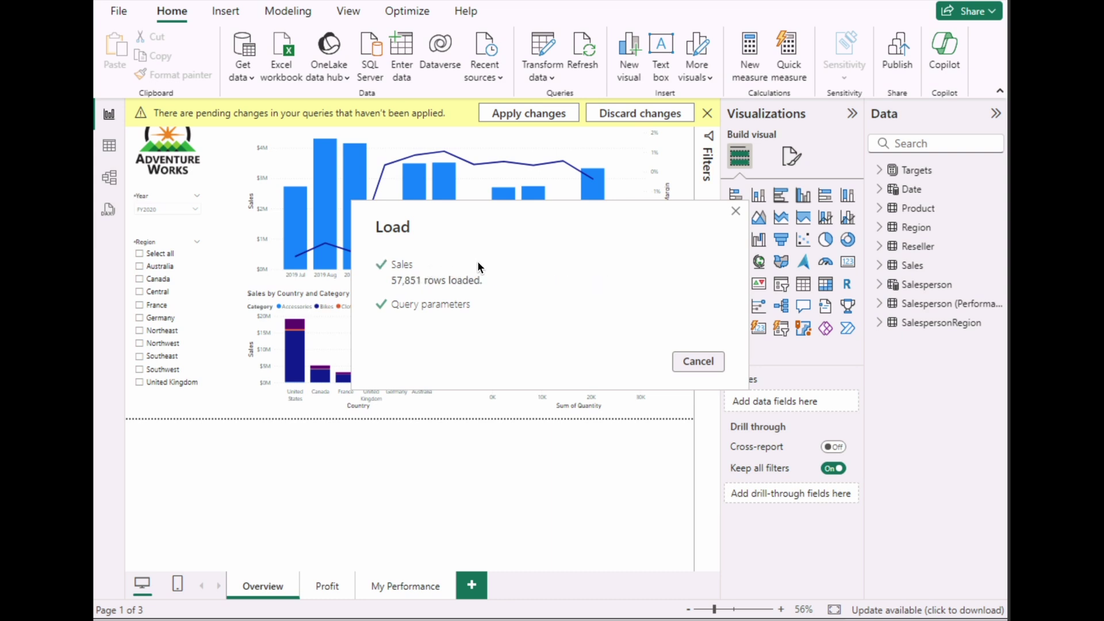
{"action": "left_click", "coordinate": [852, 114]}
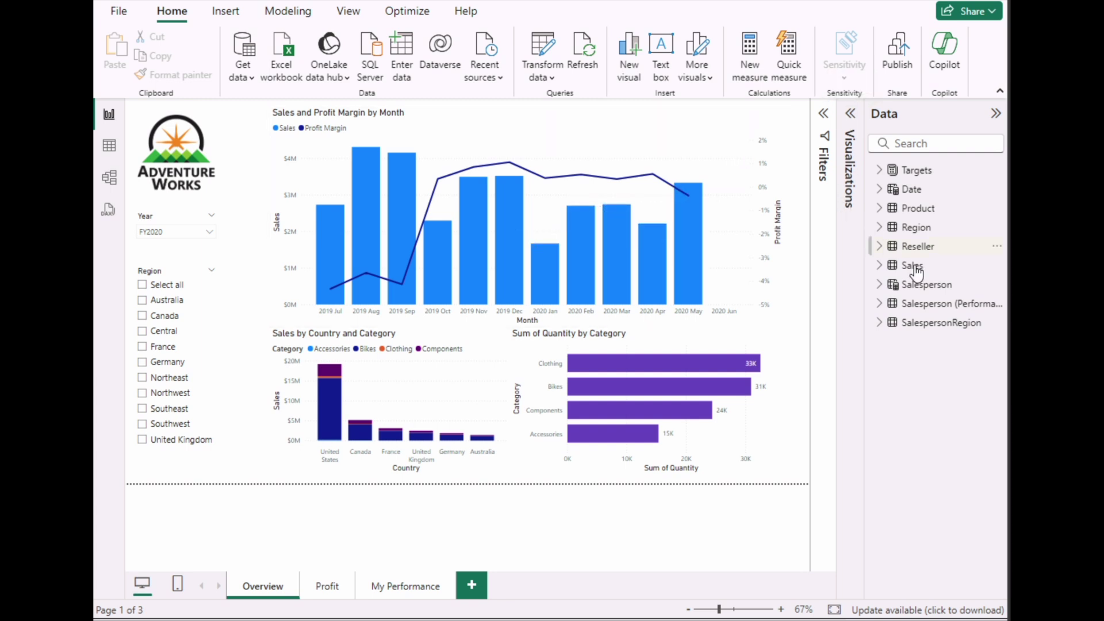
Step: Check the Sales table's incremental refresh settings and leave them without applying anything
{"action": "left_click", "coordinate": [997, 265]}
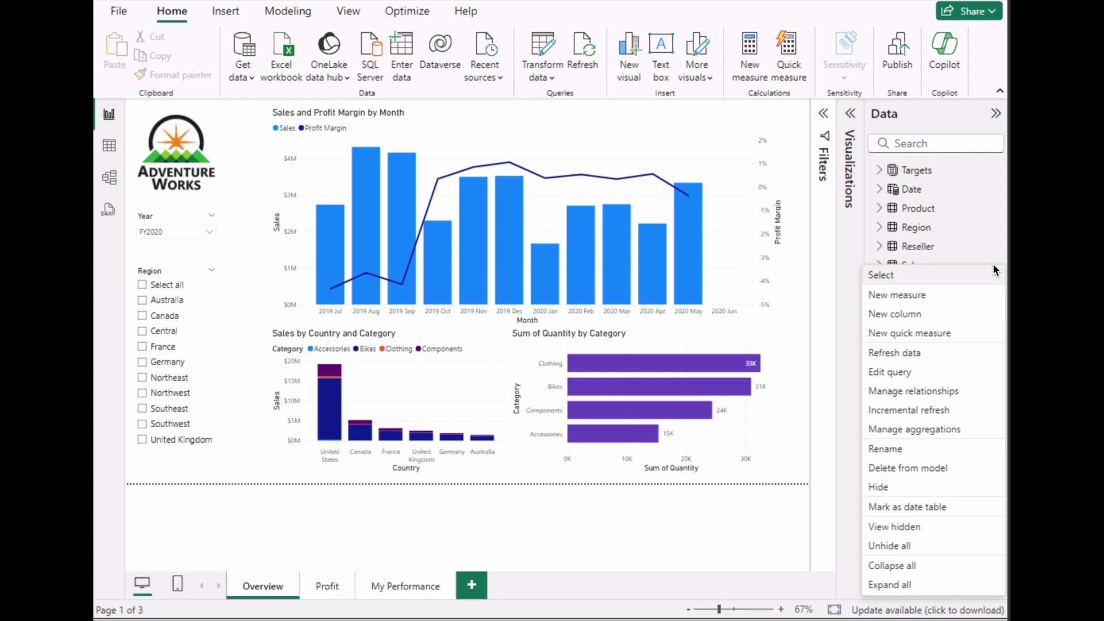
{"action": "left_click", "coordinate": [900, 410]}
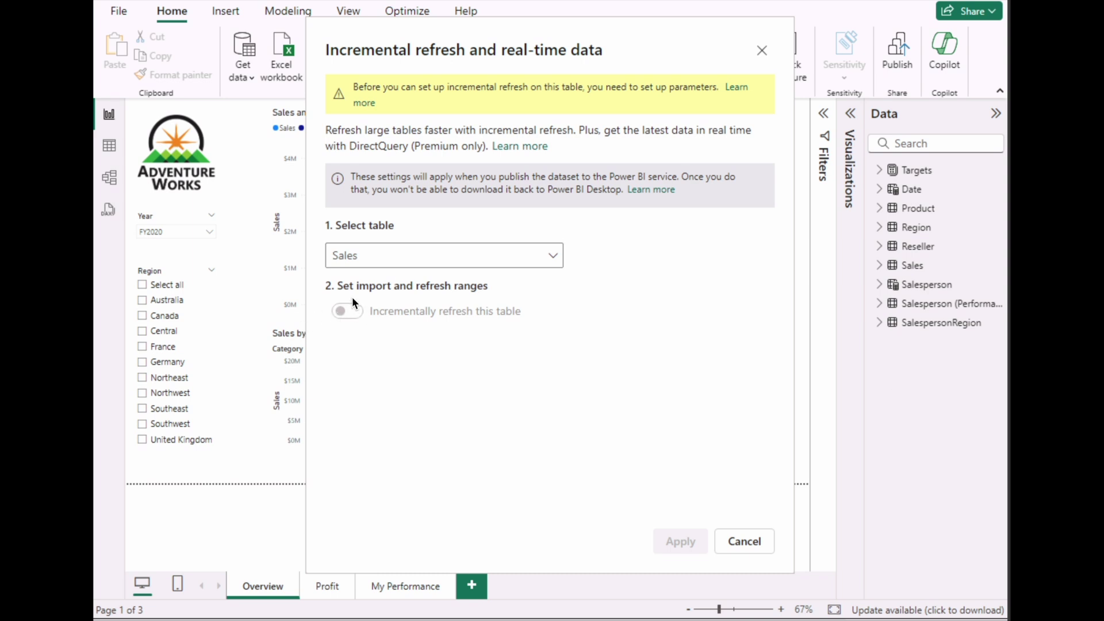
{"action": "left_click", "coordinate": [744, 541]}
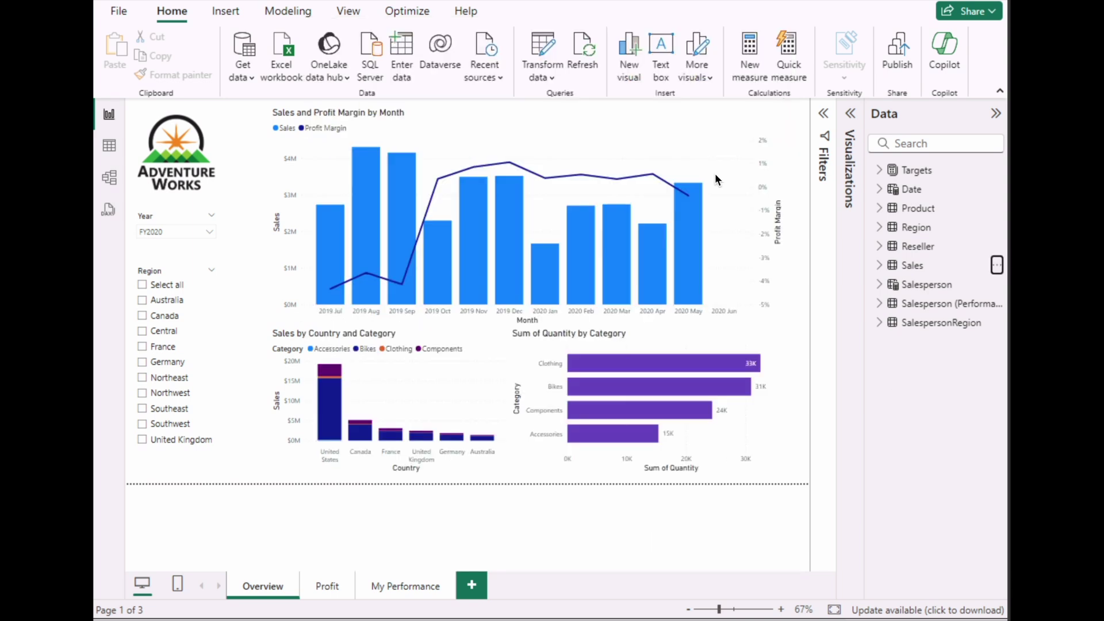
Step: Reopen the Power Query Editor and set the RangeStart parameter's type to Date/Time and its current value to 1/1/2000 12:00:00 AM
{"action": "left_click", "coordinate": [546, 73]}
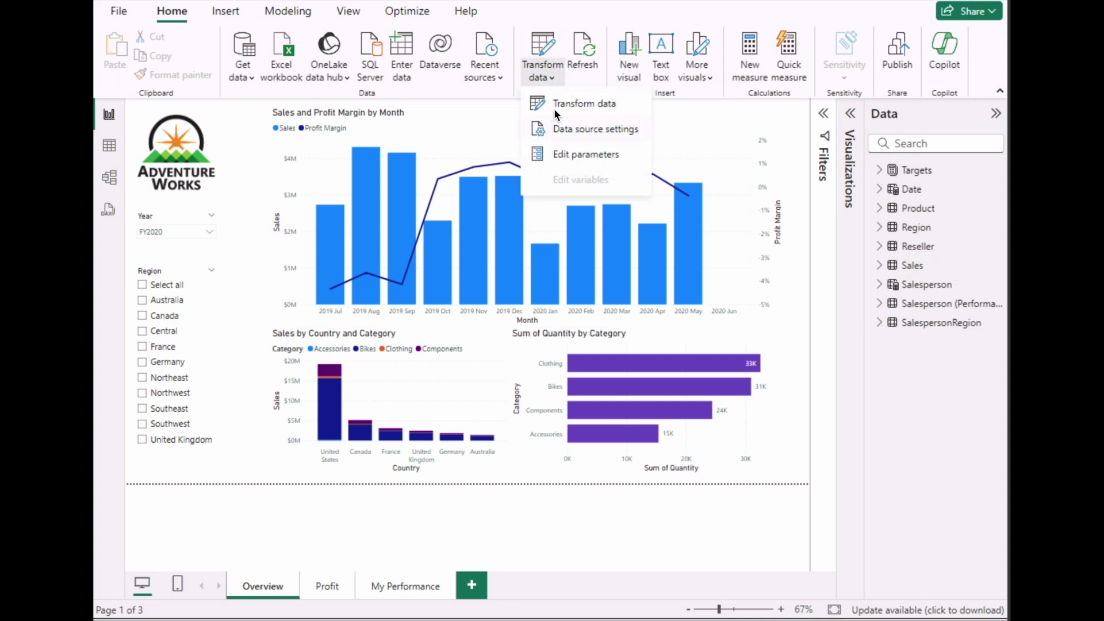
{"action": "left_click", "coordinate": [556, 105]}
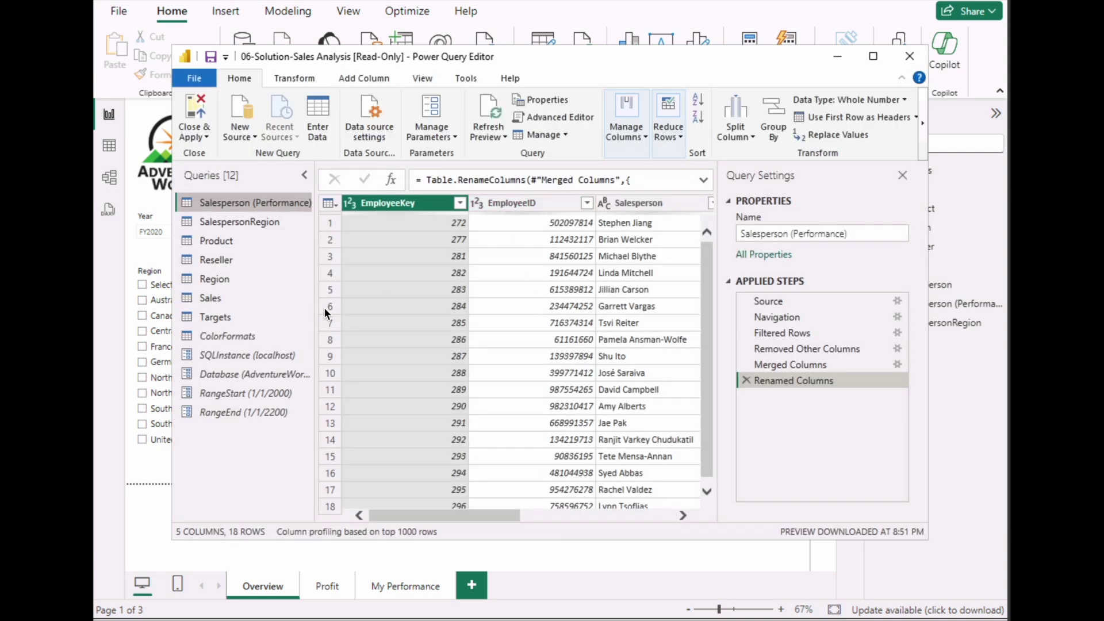
{"action": "left_click", "coordinate": [246, 391]}
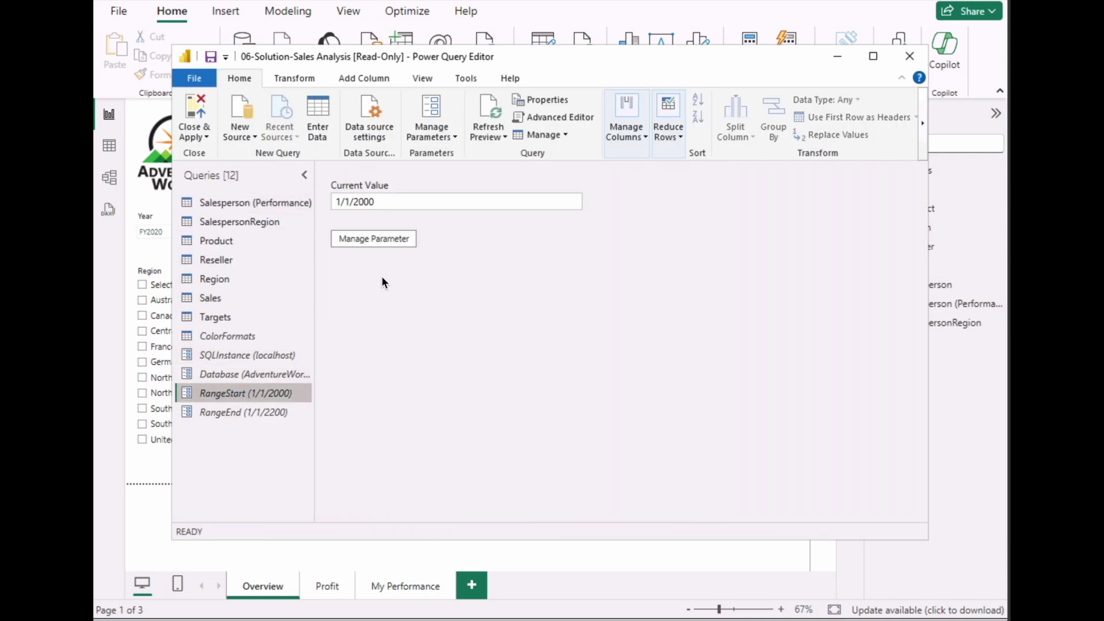
{"action": "left_click", "coordinate": [391, 234]}
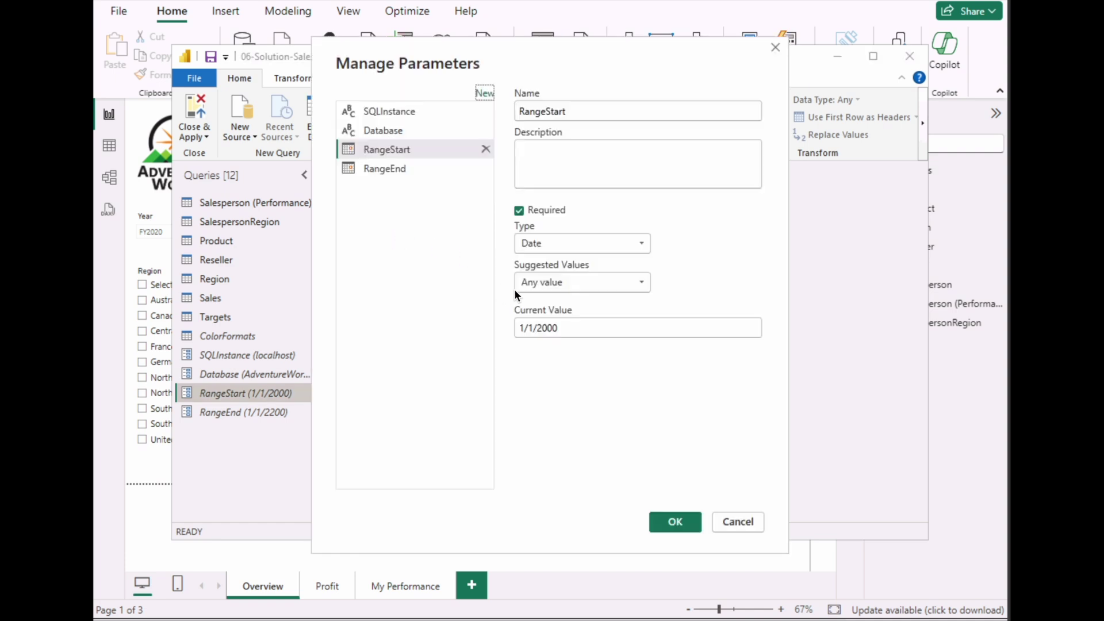
{"action": "left_click", "coordinate": [627, 243]}
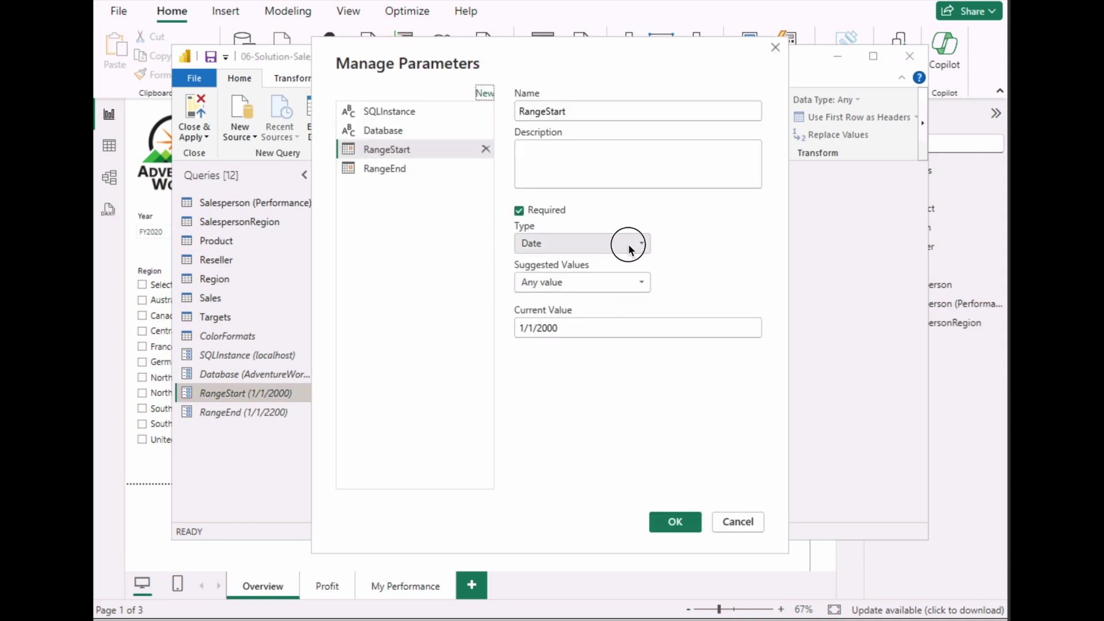
{"action": "left_click", "coordinate": [557, 295]}
{"action": "left_click", "coordinate": [564, 331]}
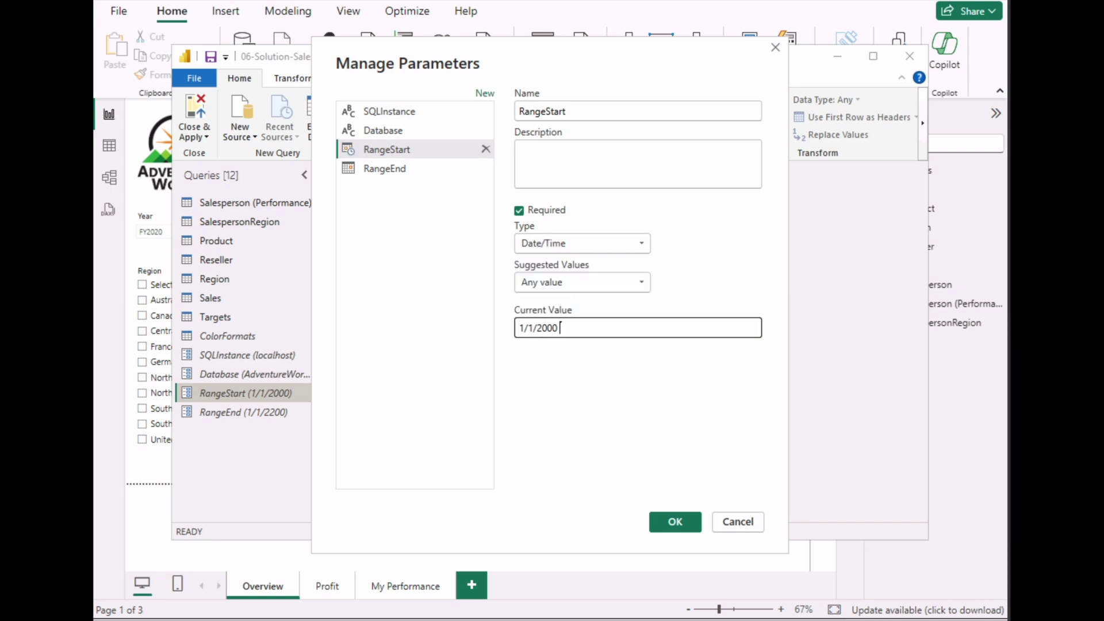
{"action": "type", "text": "12:00"}
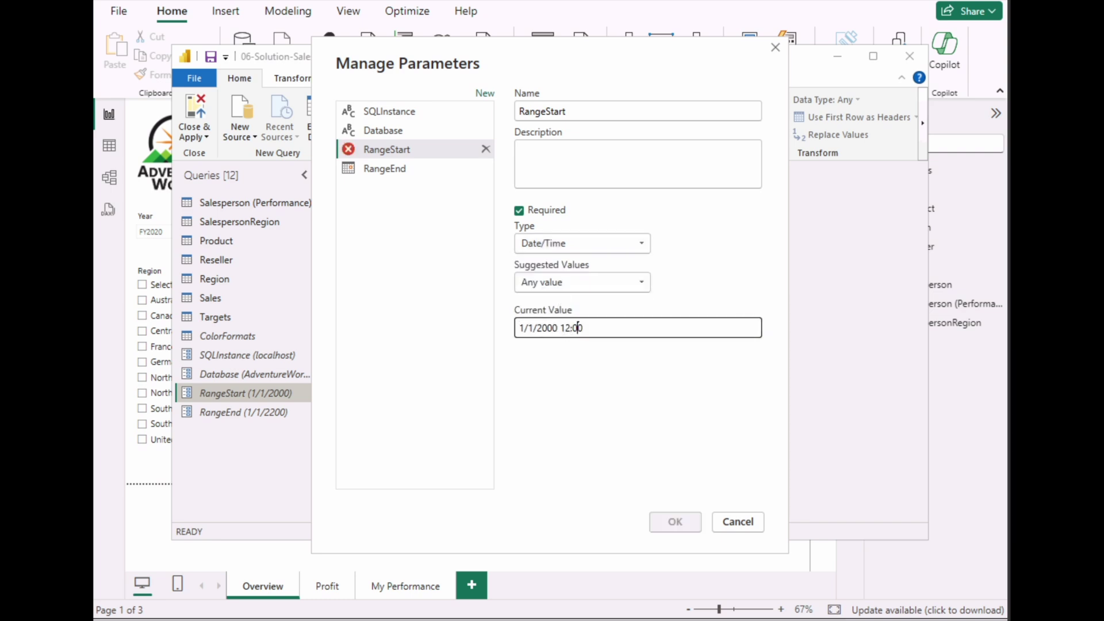
{"action": "type", "text": ":00 "}
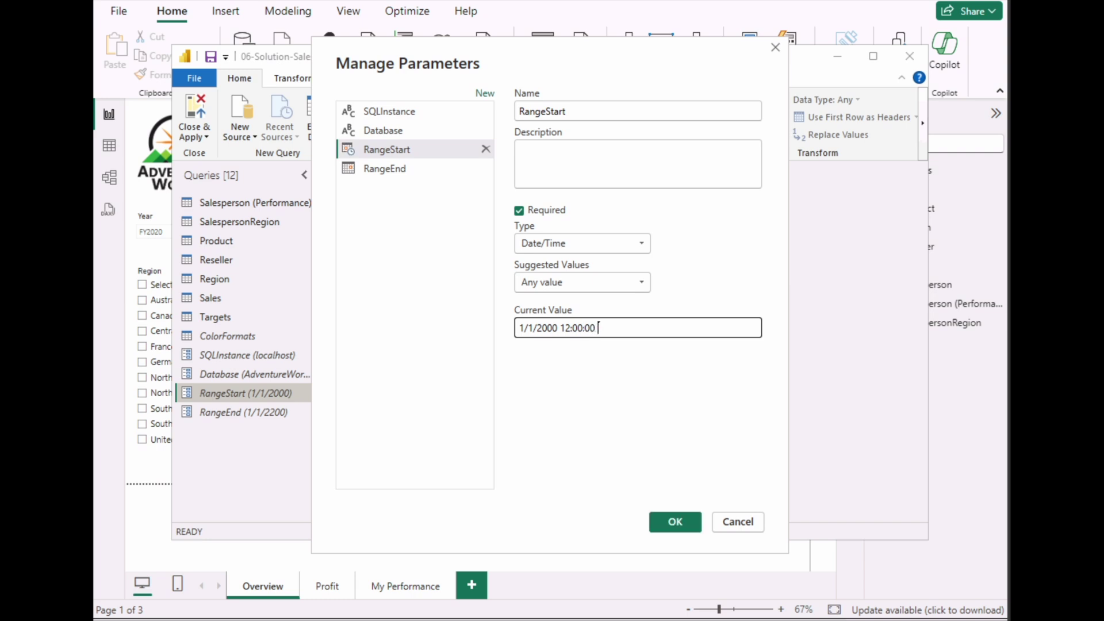
{"action": "type", "text": "AM"}
Step: Set the RangeEnd parameter's type to Date/Time and its current value to 1/1/2200 12:00:00 AM, and save both parameters
{"action": "left_click", "coordinate": [420, 169]}
{"action": "left_click", "coordinate": [633, 250]}
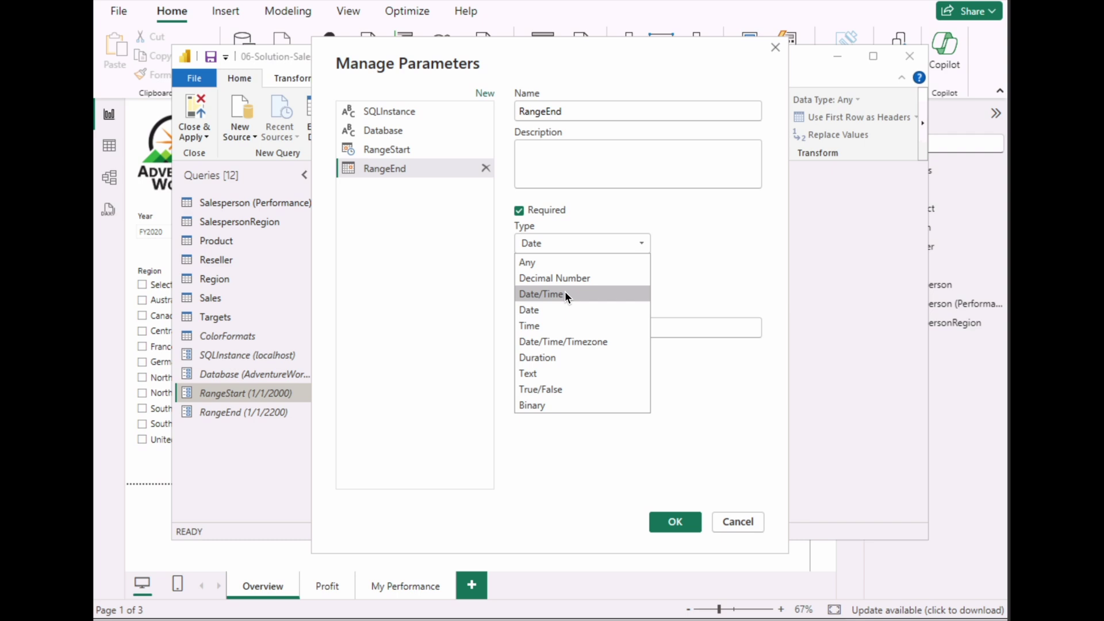
{"action": "left_click", "coordinate": [564, 293]}
{"action": "left_click", "coordinate": [565, 329]}
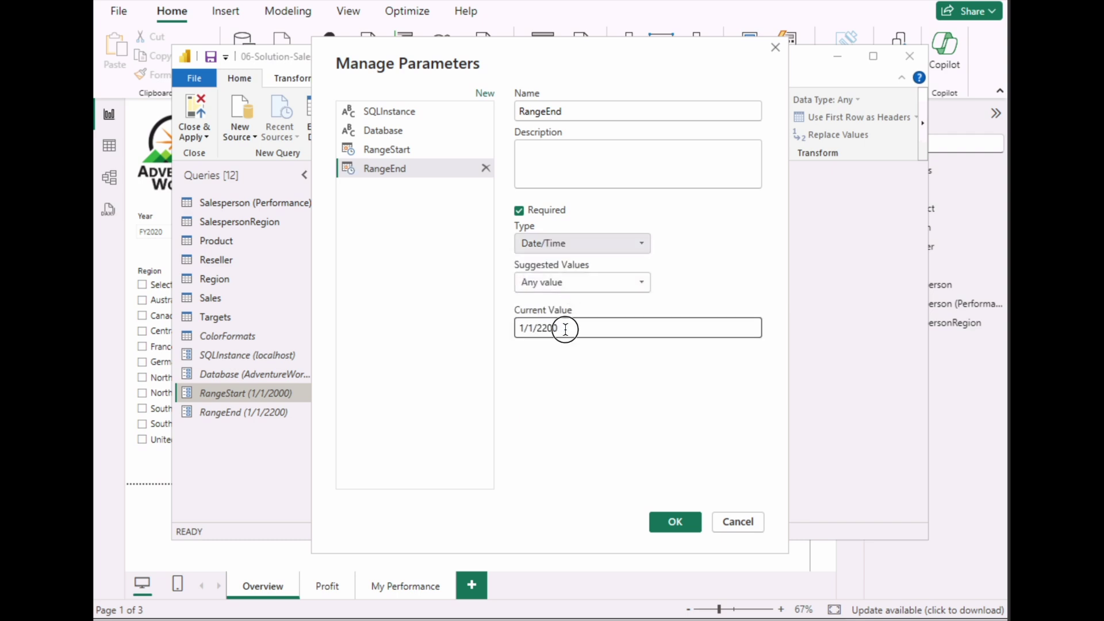
{"action": "type", "text": "12:00"}
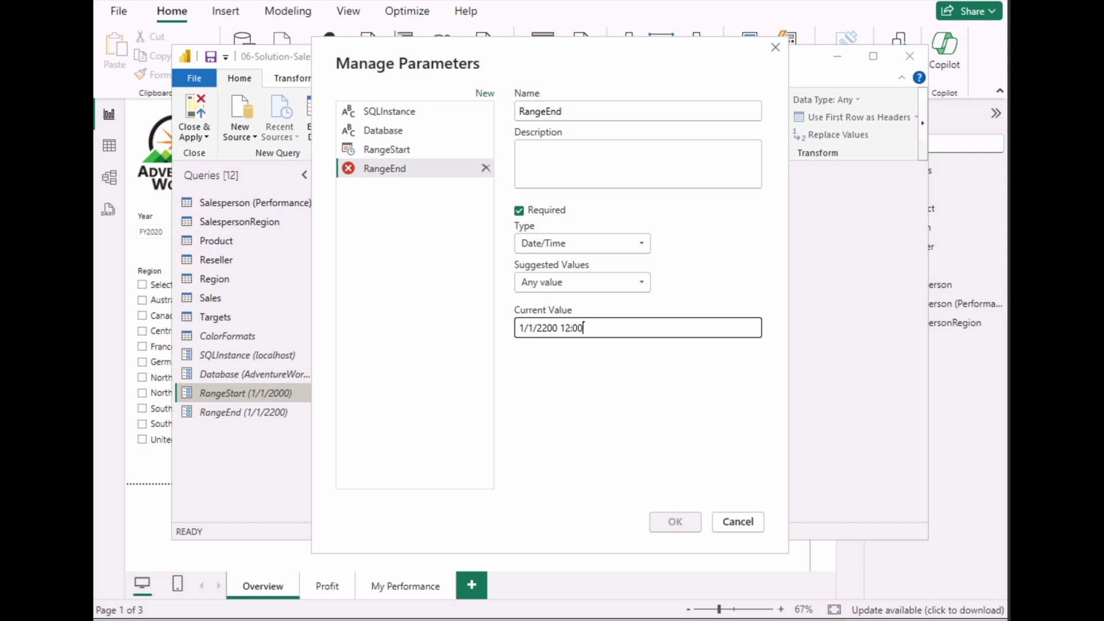
{"action": "type", "text": ":00 AM"}
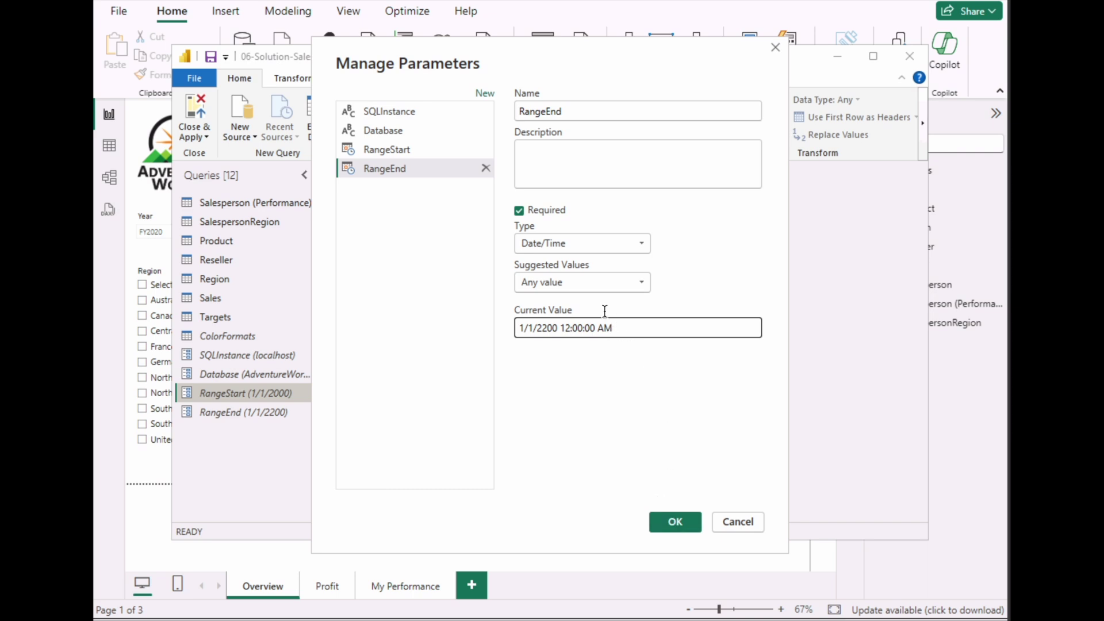
{"action": "left_click", "coordinate": [670, 524]}
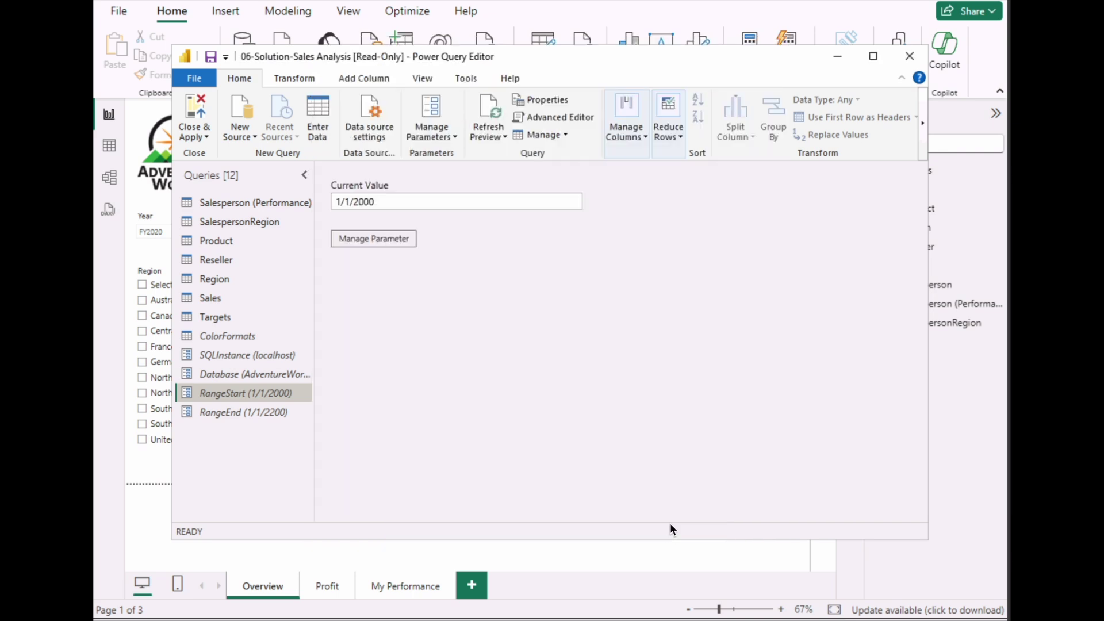
Step: Change the OrderDate column's data type to Date/Time at the Changed Type step of the Sales query, inserting the conversion before the row filter
{"action": "left_click", "coordinate": [211, 294]}
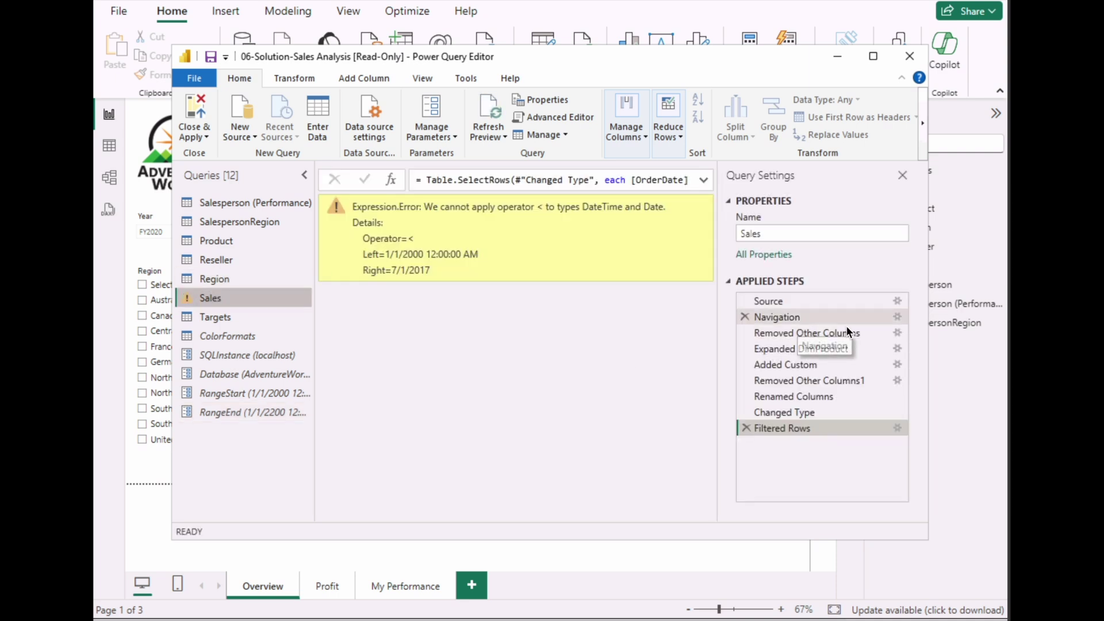
{"action": "left_click", "coordinate": [799, 413]}
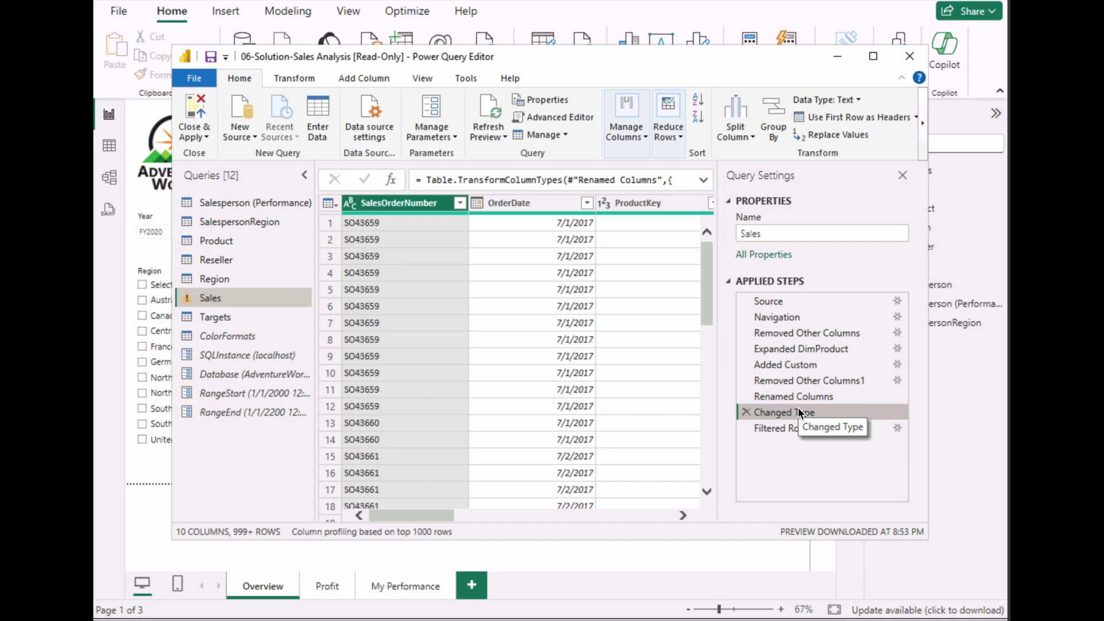
{"action": "left_click", "coordinate": [480, 203]}
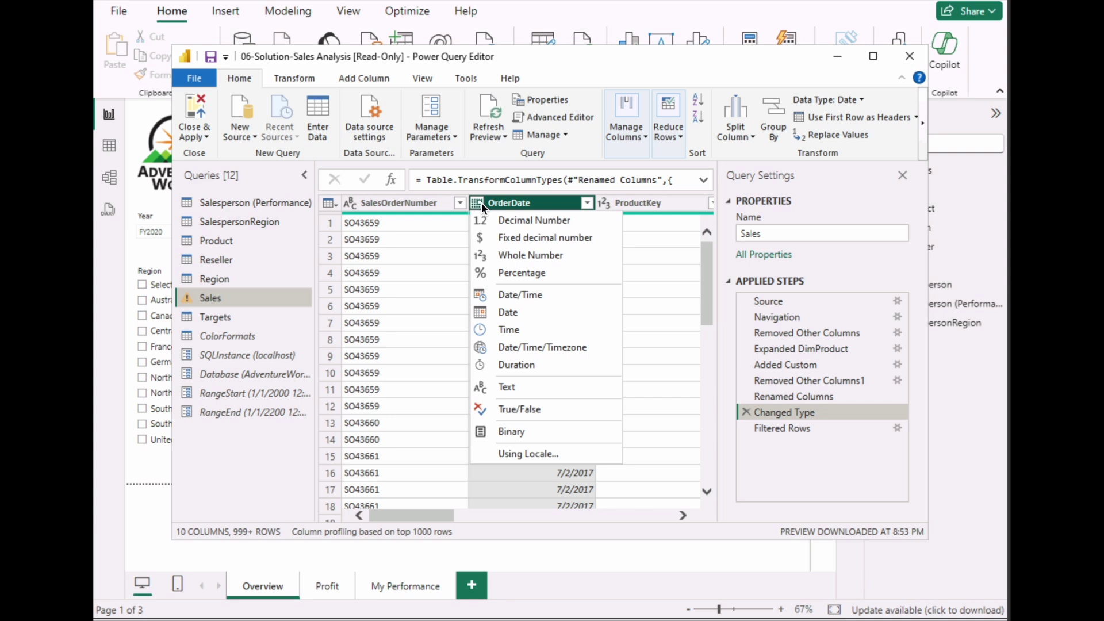
{"action": "left_click", "coordinate": [492, 300]}
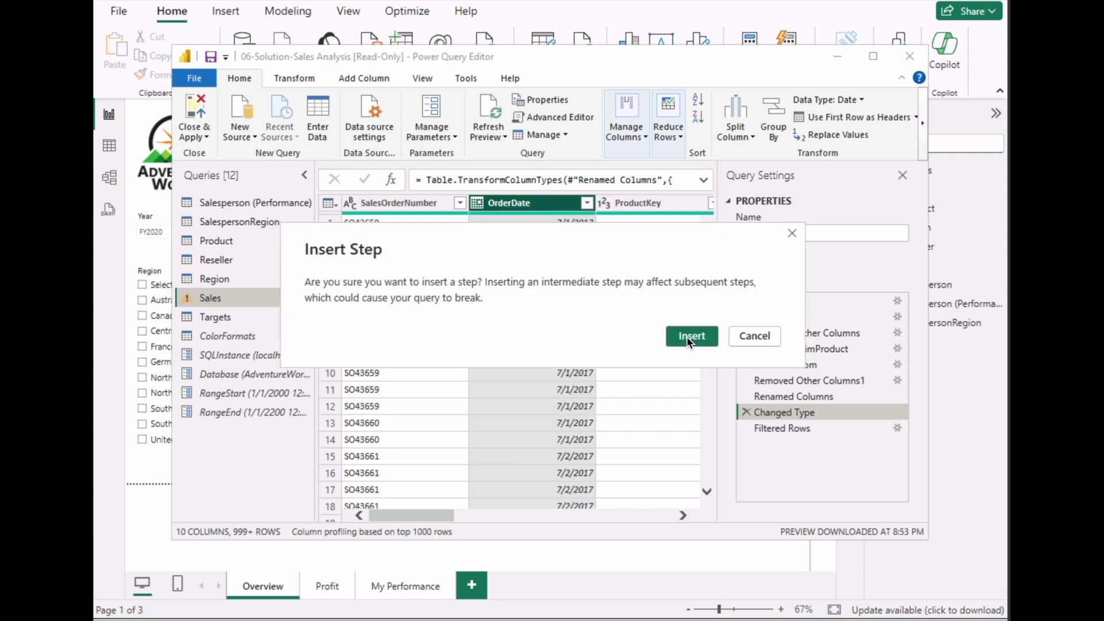
{"action": "left_click", "coordinate": [686, 336]}
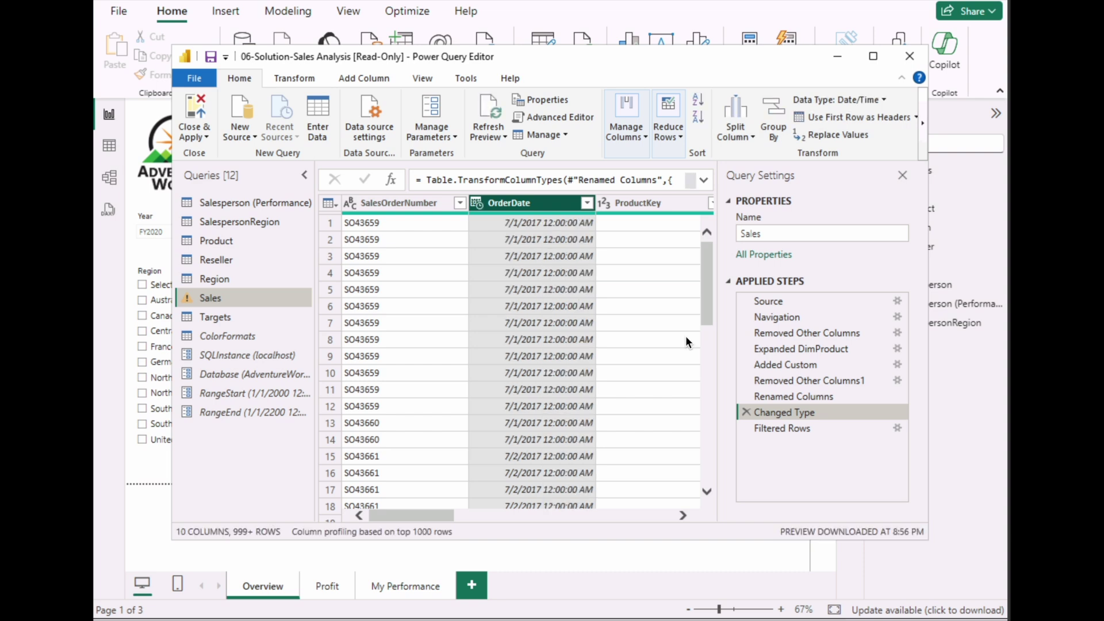
Step: Check the result of the Sales query's Filtered Rows step, and close the Power Query Editor with the changes applied
{"action": "left_click", "coordinate": [790, 429]}
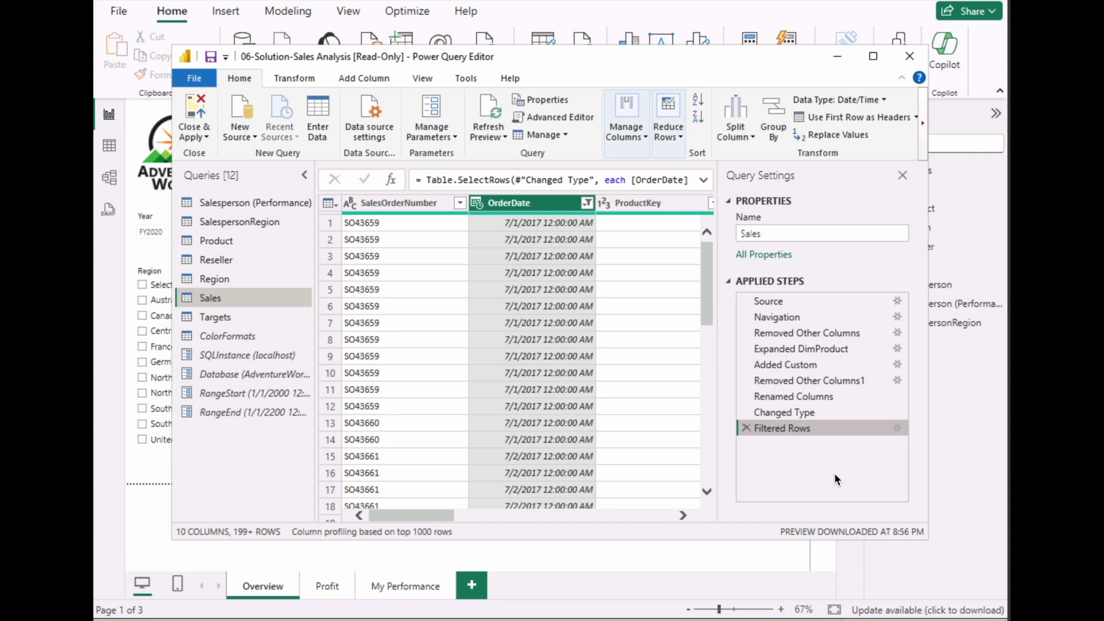
{"action": "left_click", "coordinate": [205, 140]}
{"action": "left_click", "coordinate": [205, 157]}
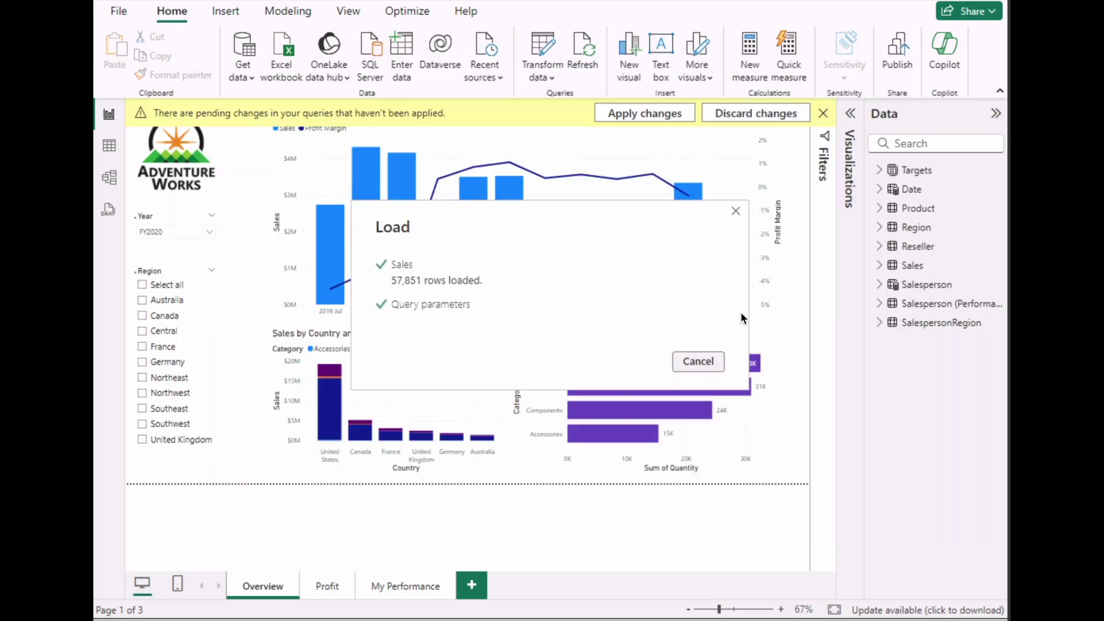
Step: Open the Sales table's incremental refresh settings and turn on incremental refresh, keeping Sales as the selected table
{"action": "left_click", "coordinate": [996, 264]}
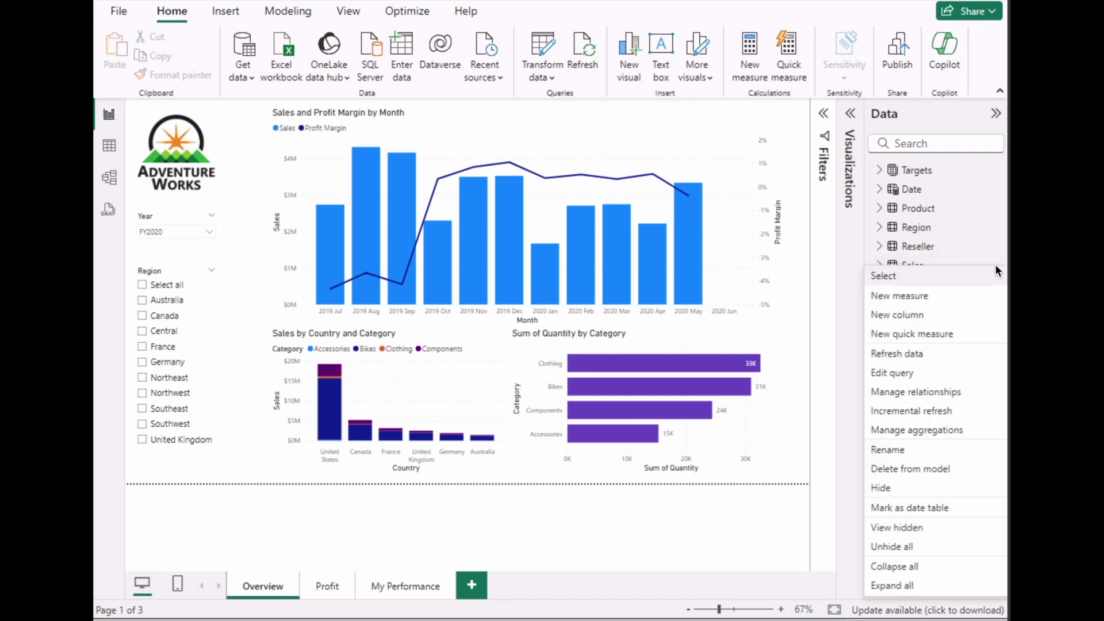
{"action": "left_click", "coordinate": [899, 412]}
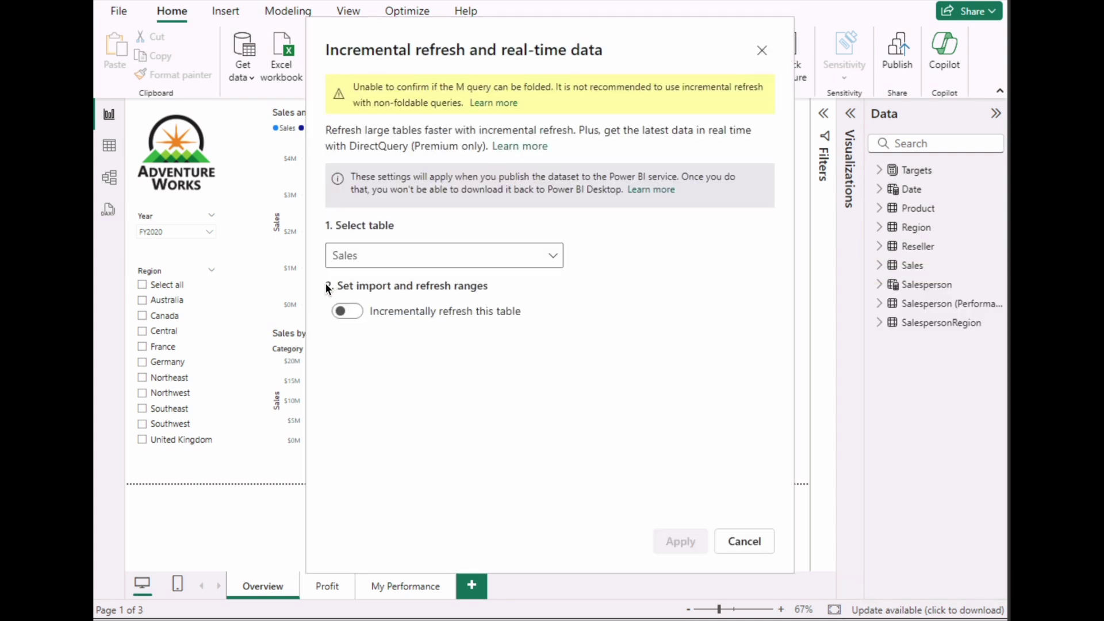
{"action": "left_click", "coordinate": [358, 319]}
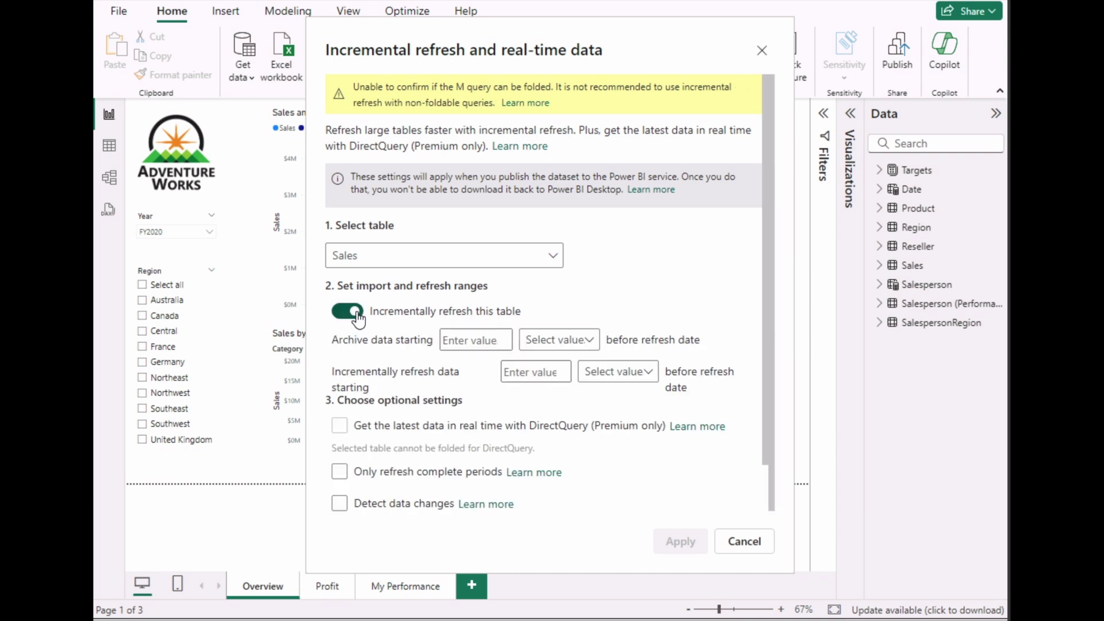
{"action": "left_click", "coordinate": [348, 256]}
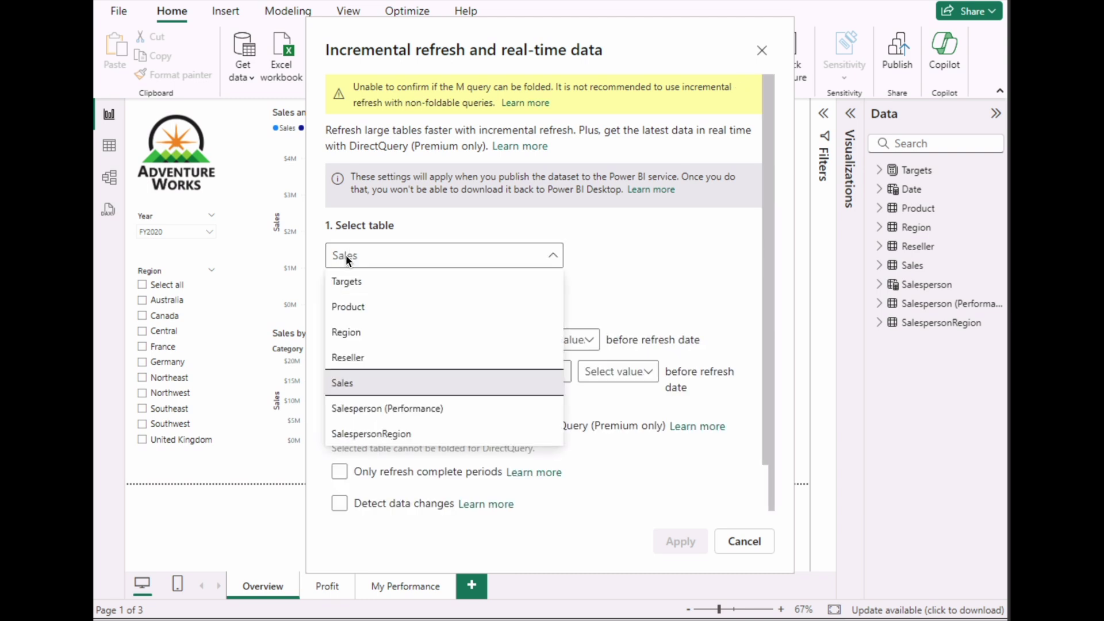
{"action": "left_click", "coordinate": [528, 381]}
Step: Set the Sales table's archived data to start 5 years before the refresh date
{"action": "scroll", "coordinate": [608, 270], "scroll_direction": "down", "scroll_amount": 2}
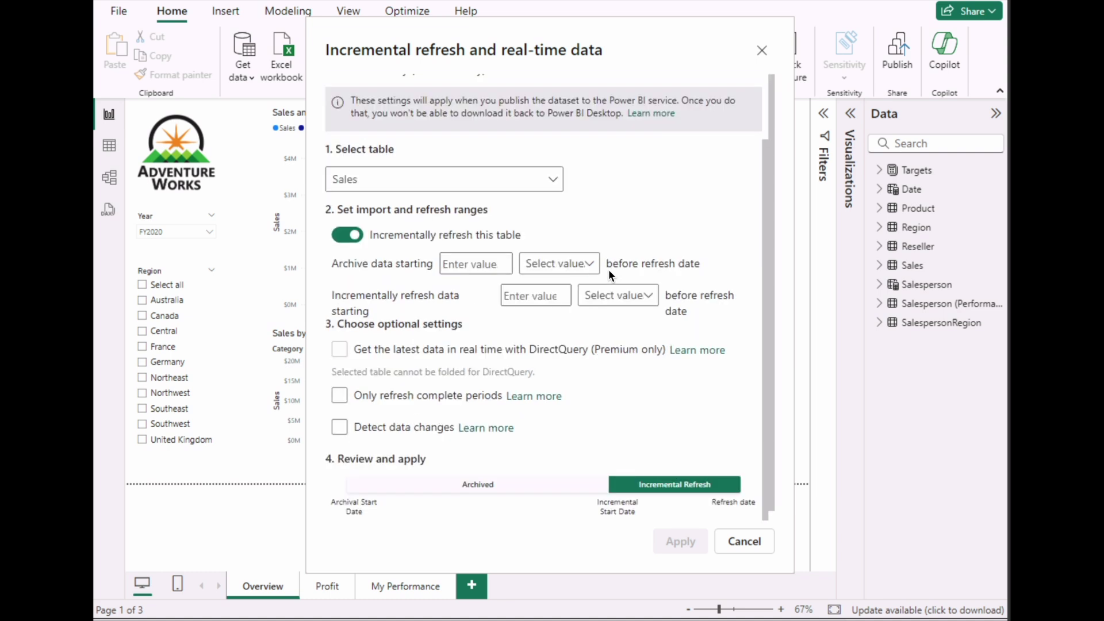
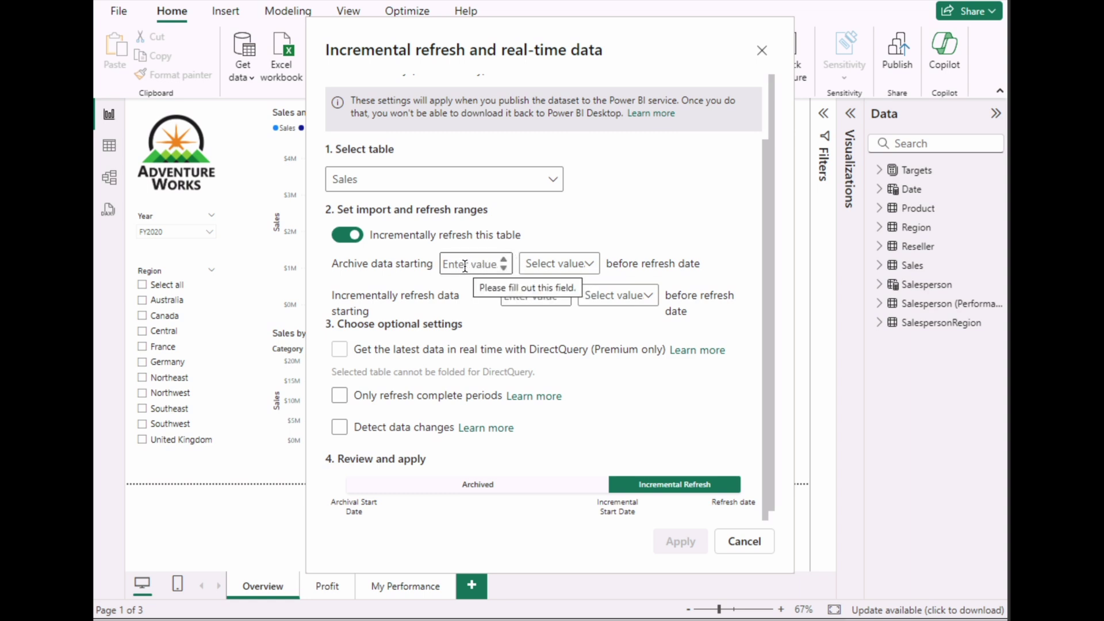
{"action": "left_click", "coordinate": [495, 264]}
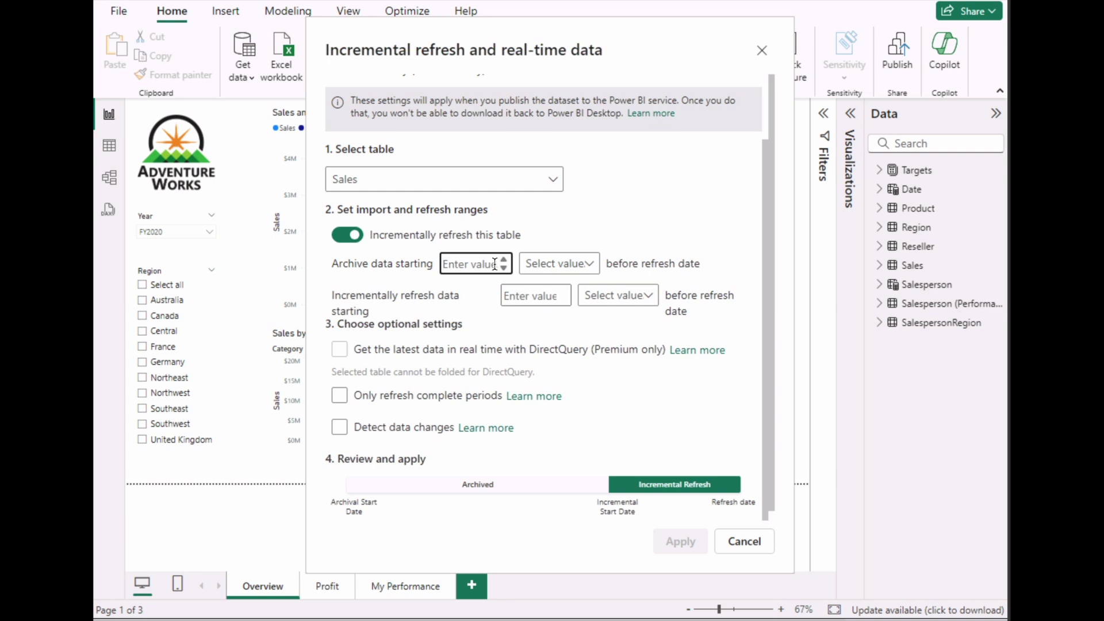
{"action": "type", "text": "5"}
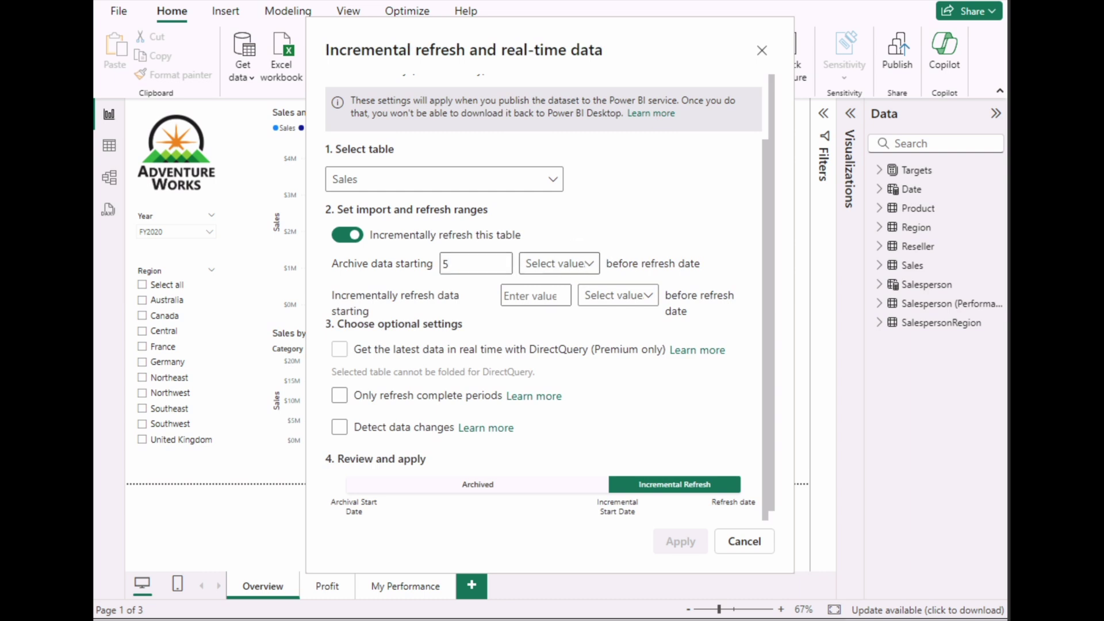
{"action": "left_click", "coordinate": [579, 260]}
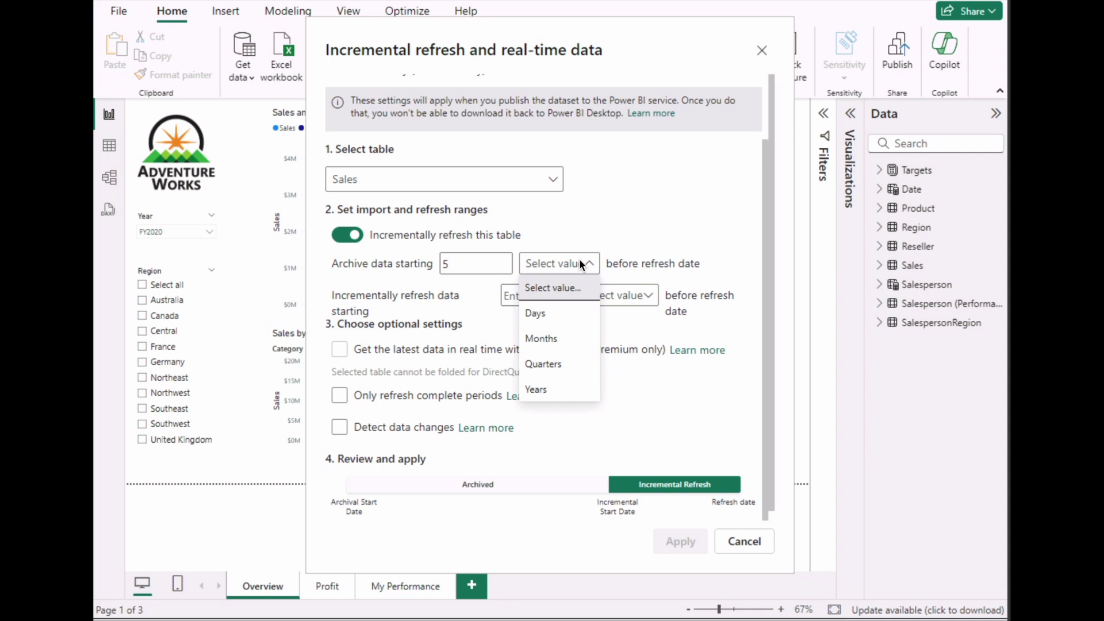
{"action": "left_click", "coordinate": [553, 390]}
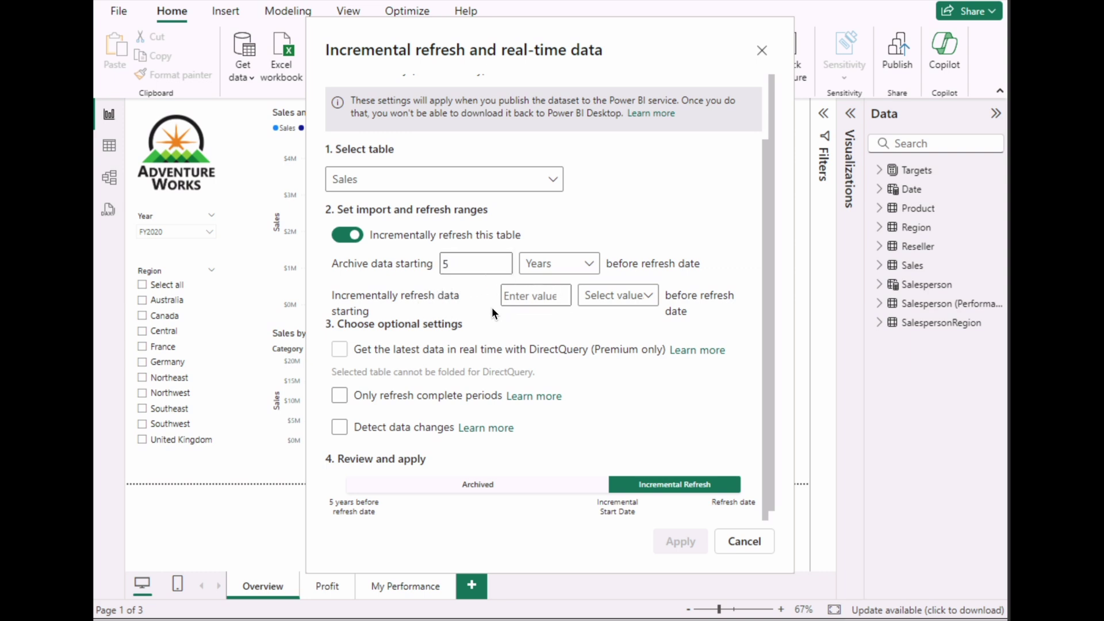
Step: Set the Sales table's incrementally refreshed data to start 3 days before the refresh date
{"action": "left_click", "coordinate": [513, 299]}
{"action": "type", "text": "3"}
{"action": "left_click", "coordinate": [647, 296]}
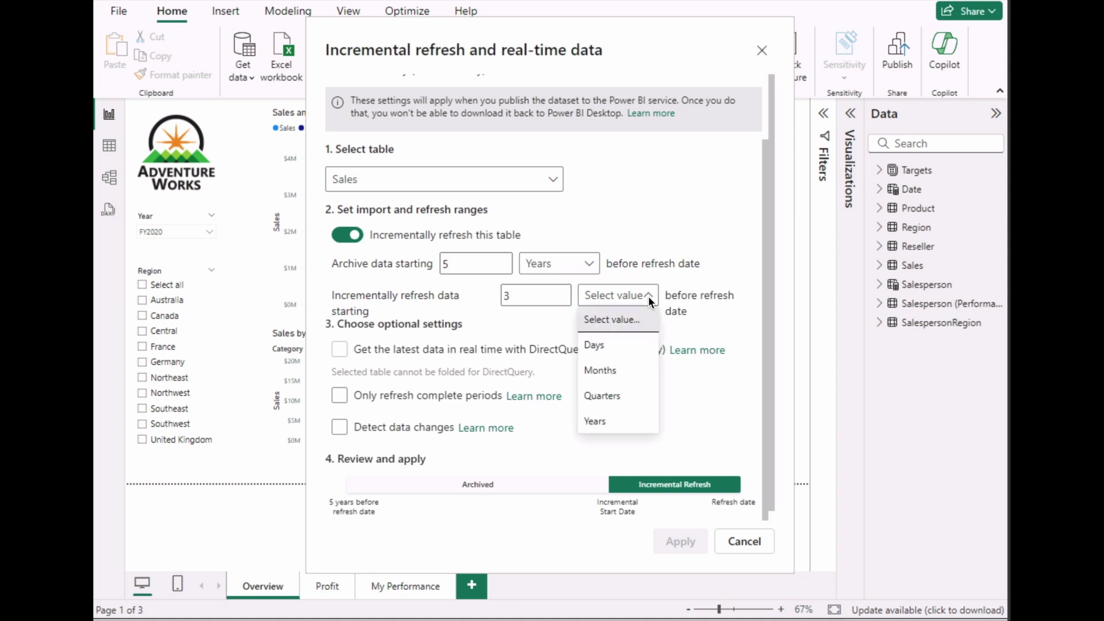
{"action": "left_click", "coordinate": [604, 345]}
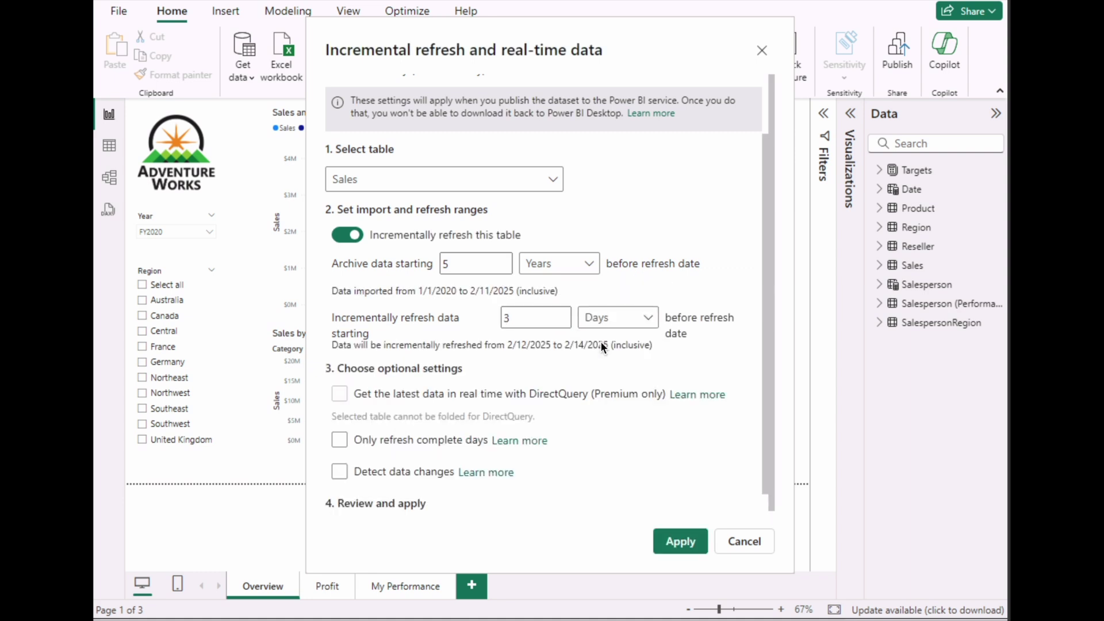
Step: Try an archive period of 30 days for the Sales table, and restore it to 5 years before the refresh date
{"action": "left_click", "coordinate": [483, 262]}
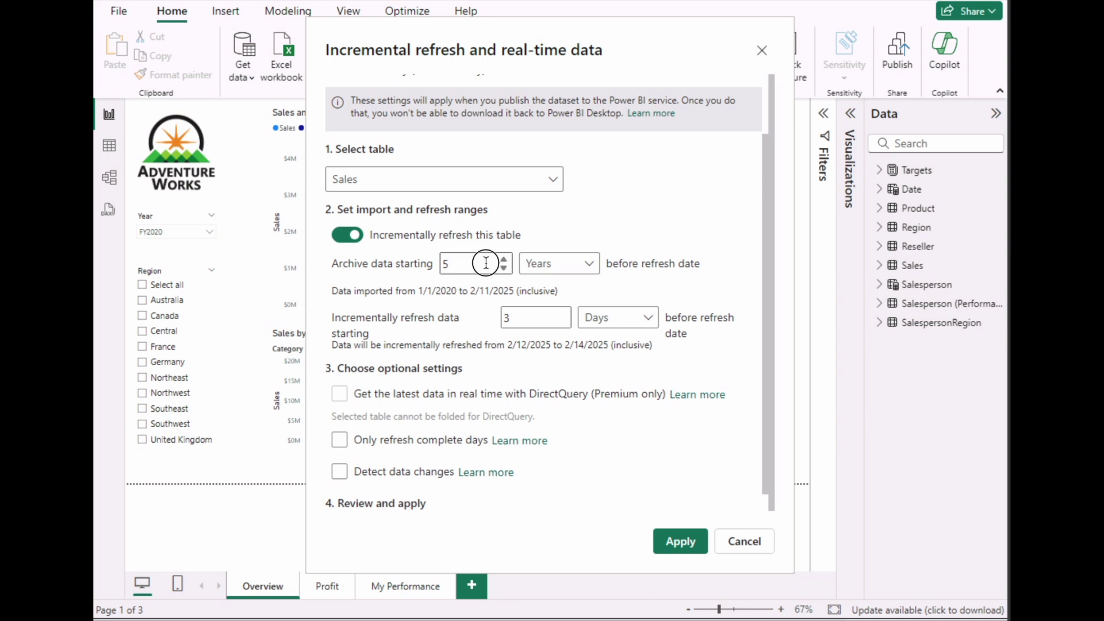
{"action": "left_click_drag", "start_coordinate": [482, 263], "coordinate": [440, 266]}
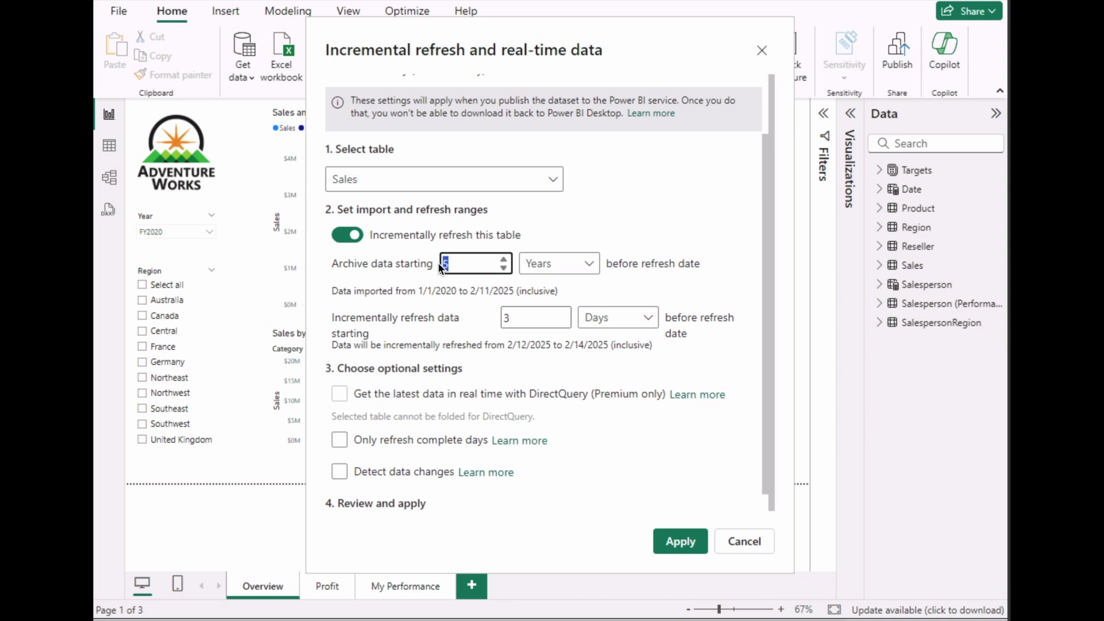
{"action": "type", "text": "30"}
{"action": "left_click", "coordinate": [565, 264]}
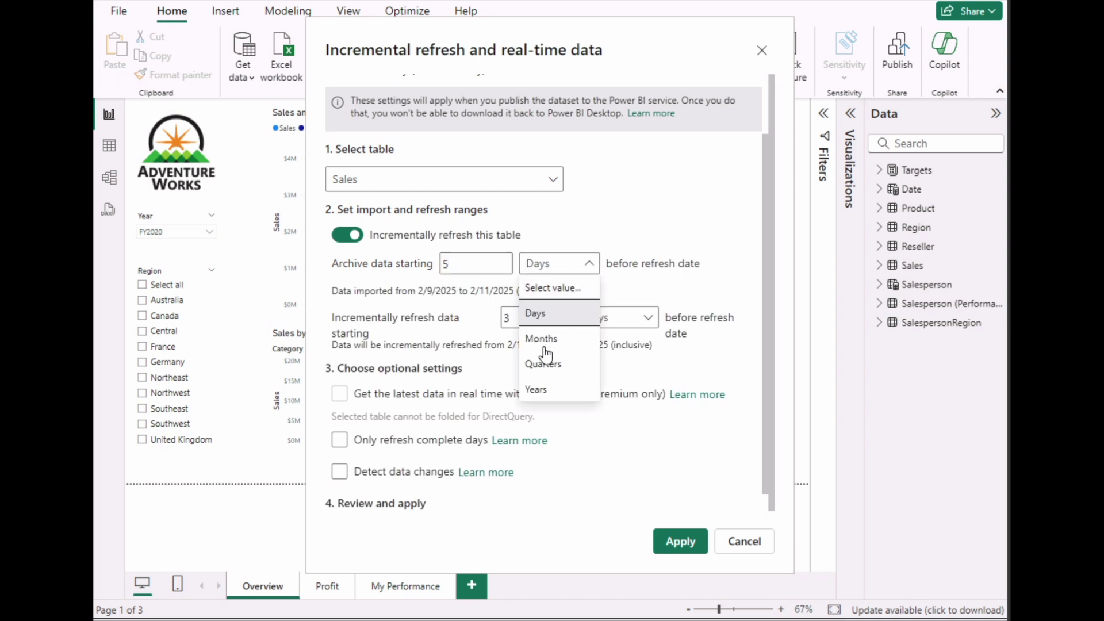
{"action": "left_click", "coordinate": [546, 389]}
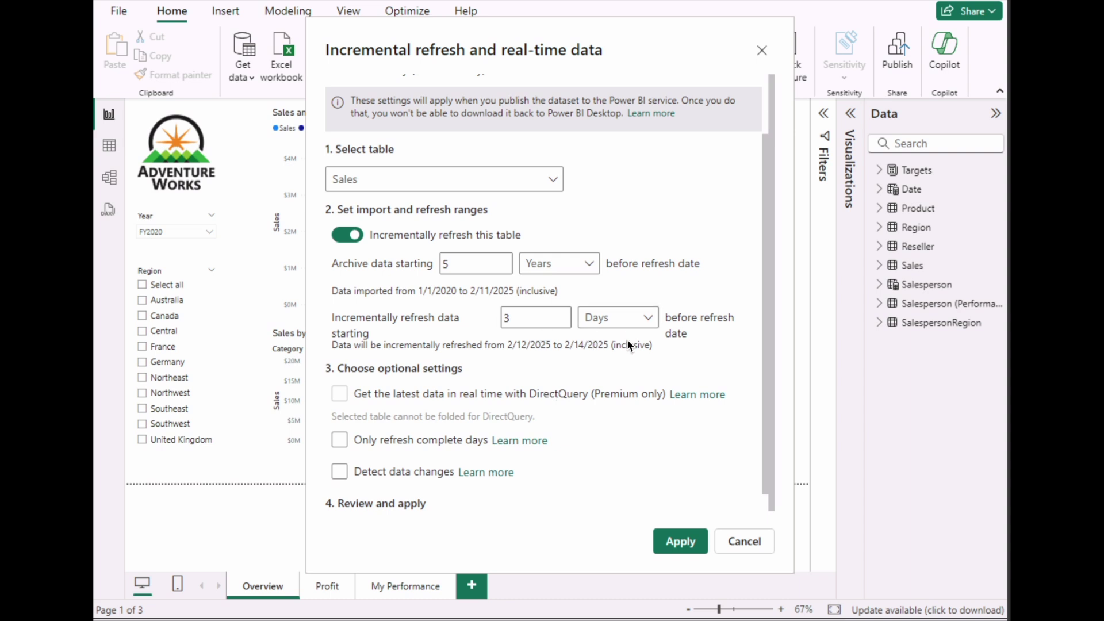
Step: Review the archive and refresh timeline, and apply the incremental refresh policy to the Sales table
{"action": "scroll", "coordinate": [397, 424], "scroll_direction": "down", "scroll_amount": 2}
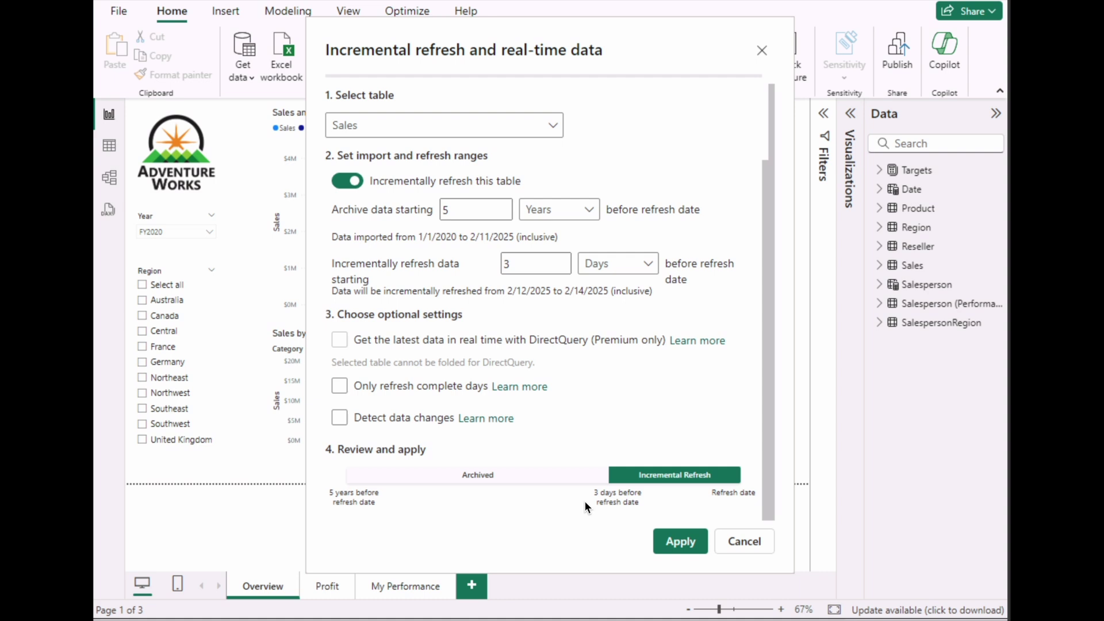
{"action": "left_click", "coordinate": [680, 543]}
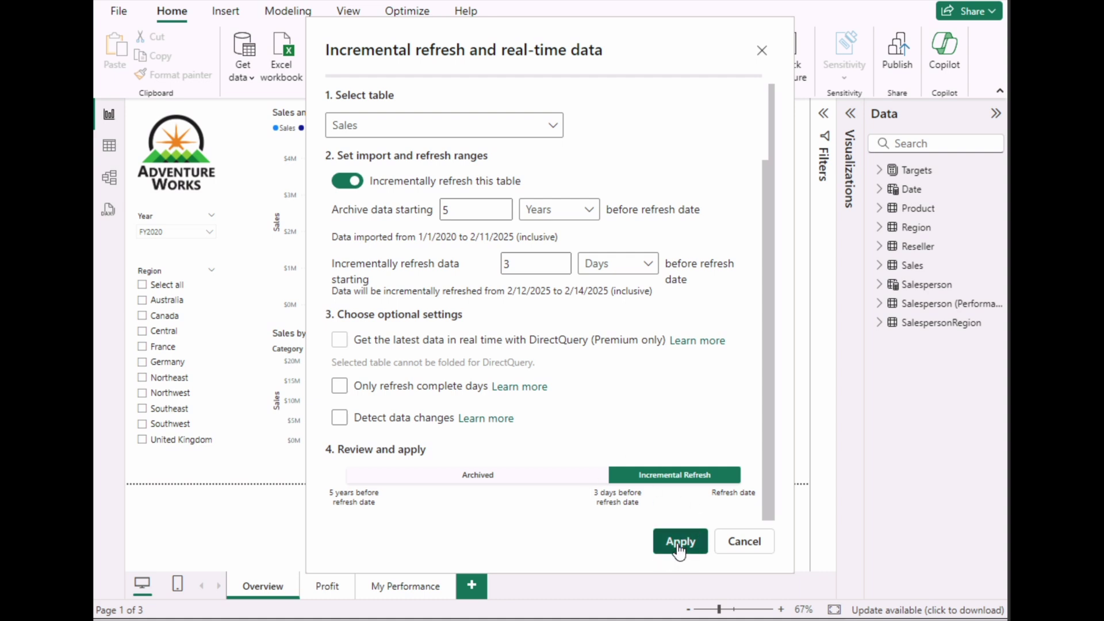